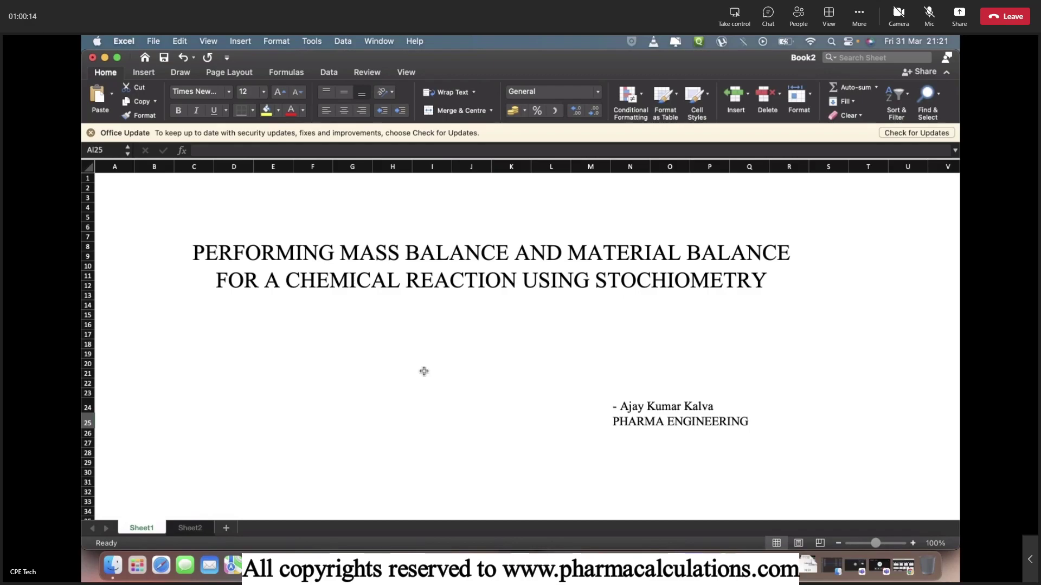
Leave the title sheet and switch to the blank Sheet2.
click(181, 529)
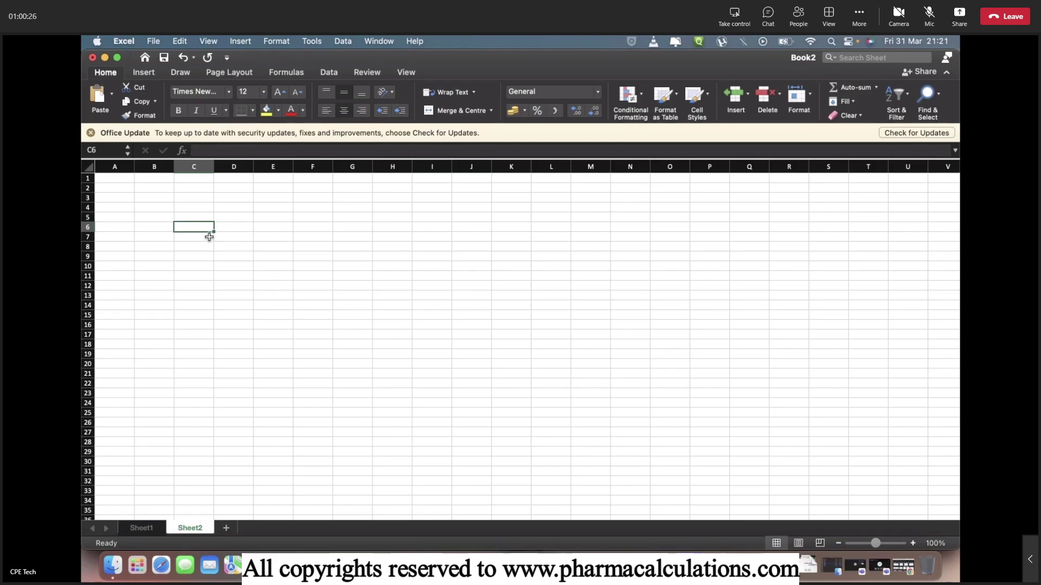
Enter reactants A, B, C in D7:F7 and products AB2, C in H7:I7, leaving G7 empty.
key(Down)
key(Right)
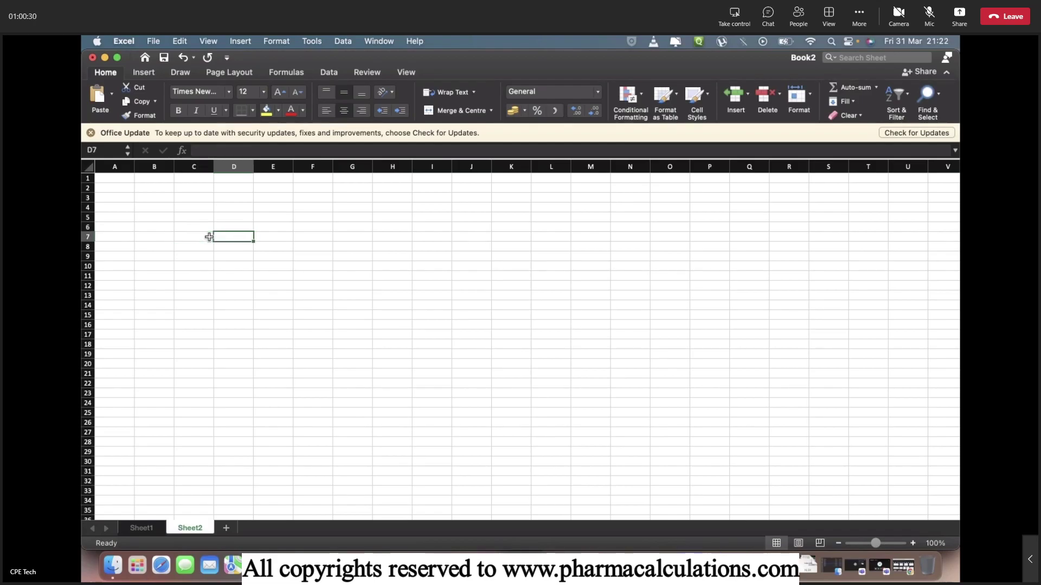
text(A)
key(Tab)
text(B)
key(Tab)
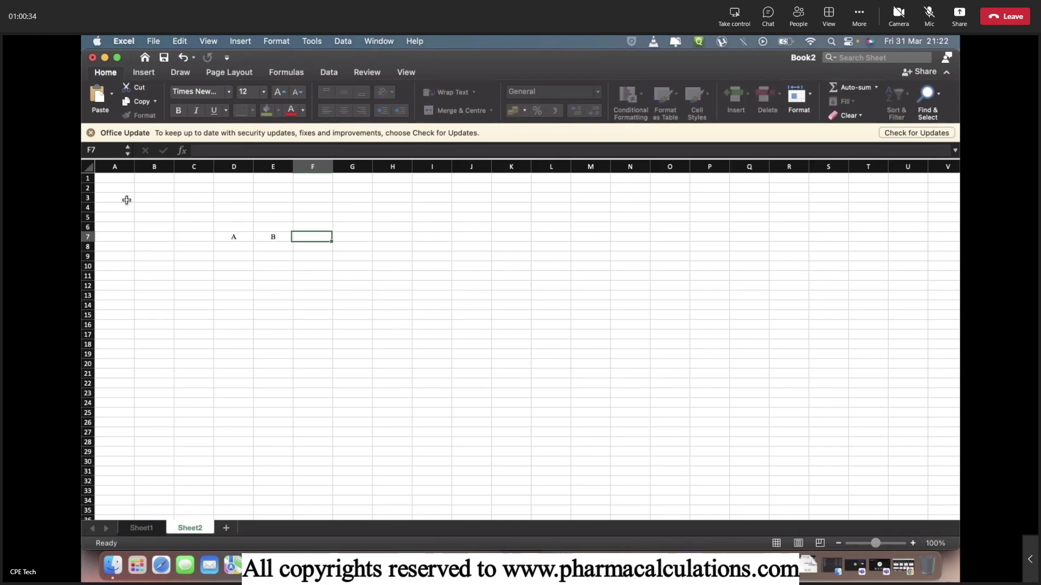
text(C)
key(Tab)
key(Tab)
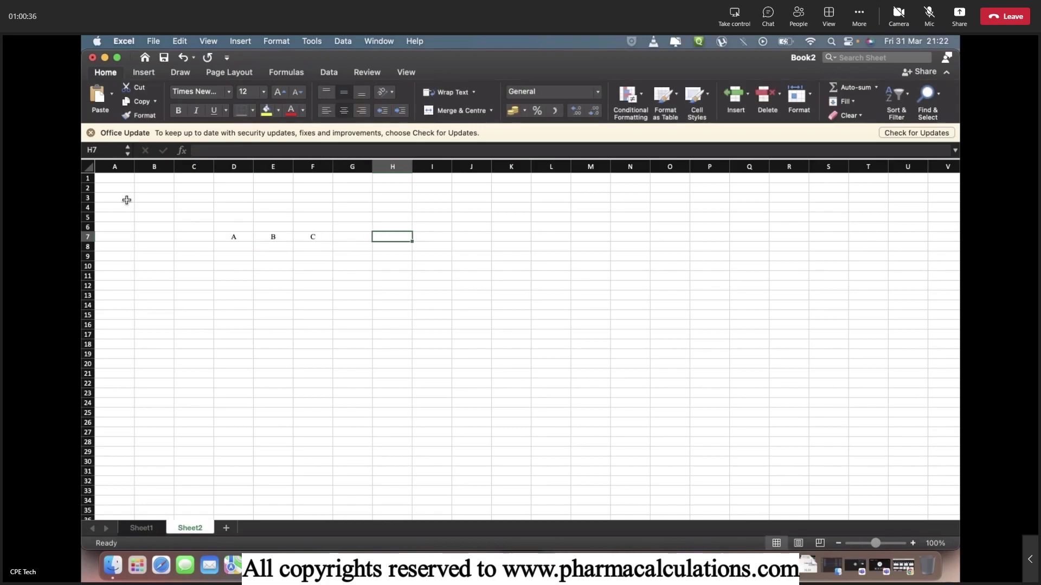
text(AB2)
key(Tab)
text(C)
key(Tab)
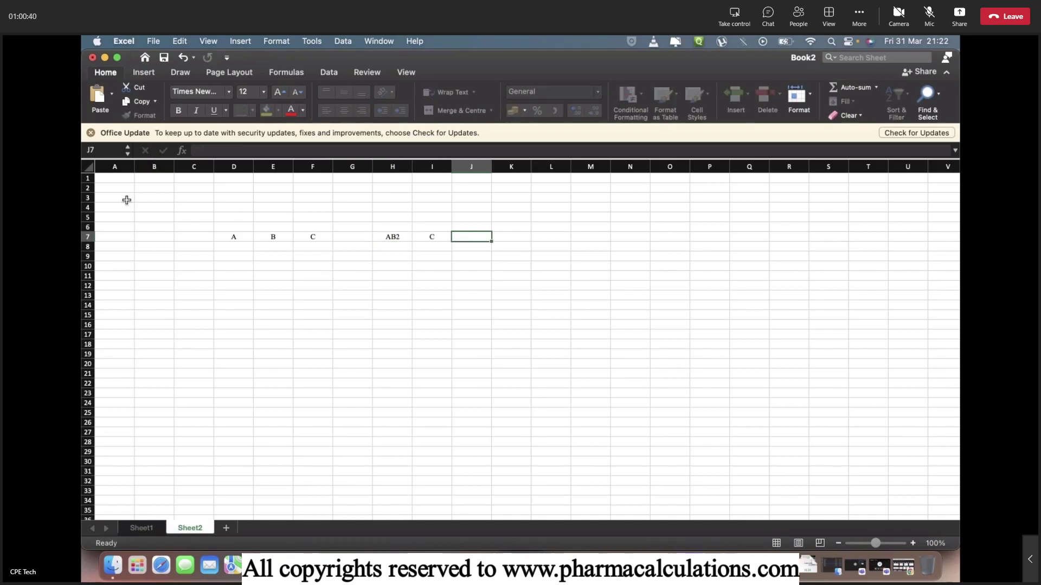
key(Left)
key(Left)
key(Left)
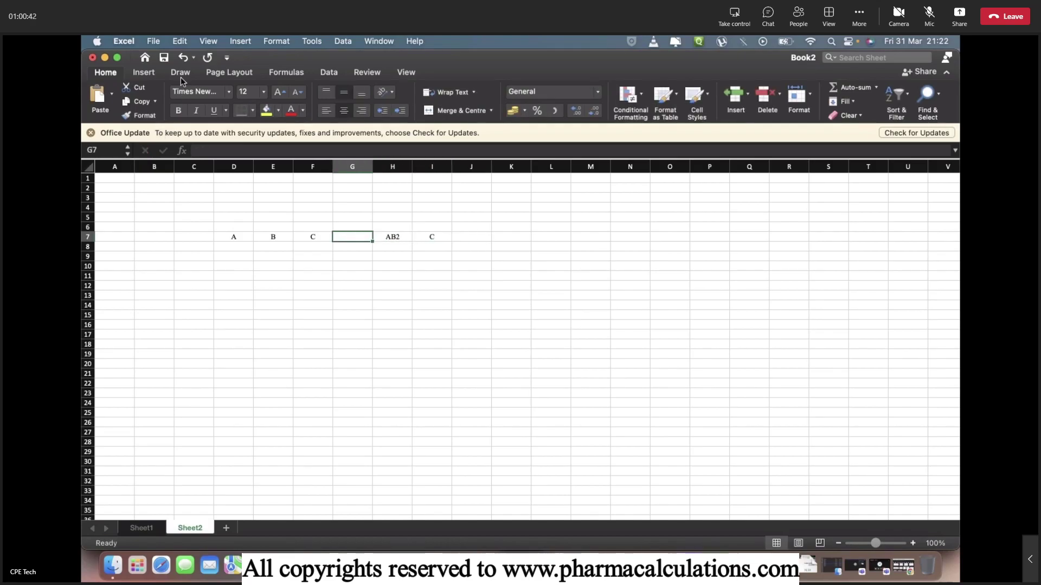
Insert an arrow shape for the reaction arrow in G7.
click(146, 73)
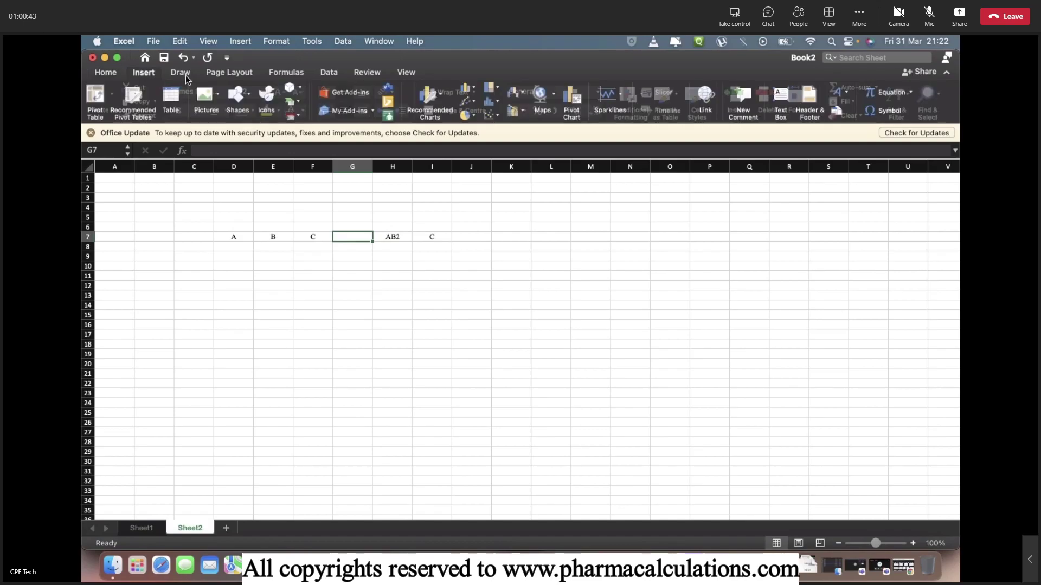
click(245, 99)
click(274, 132)
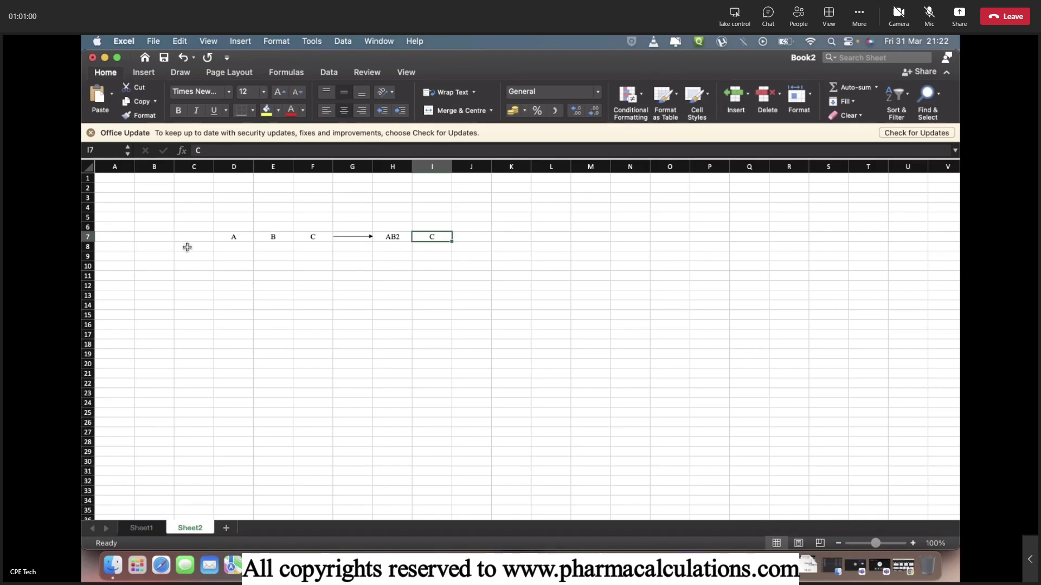
Add row labels Mol. Wt., Qty. (Kg) and Kmoles in C8:C10.
click(187, 247)
text(Mo)
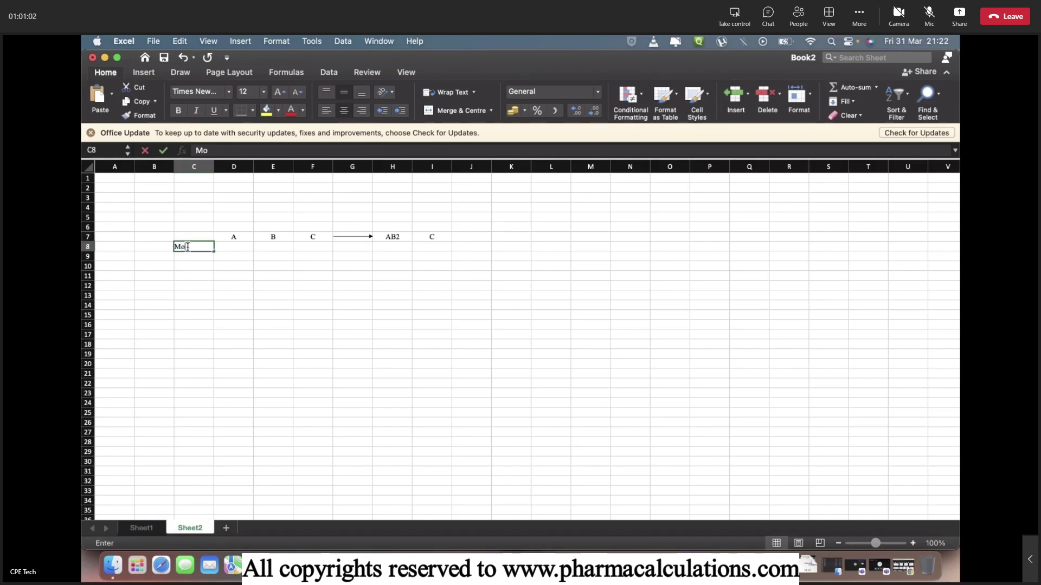
text(l. Wt.)
key(Return)
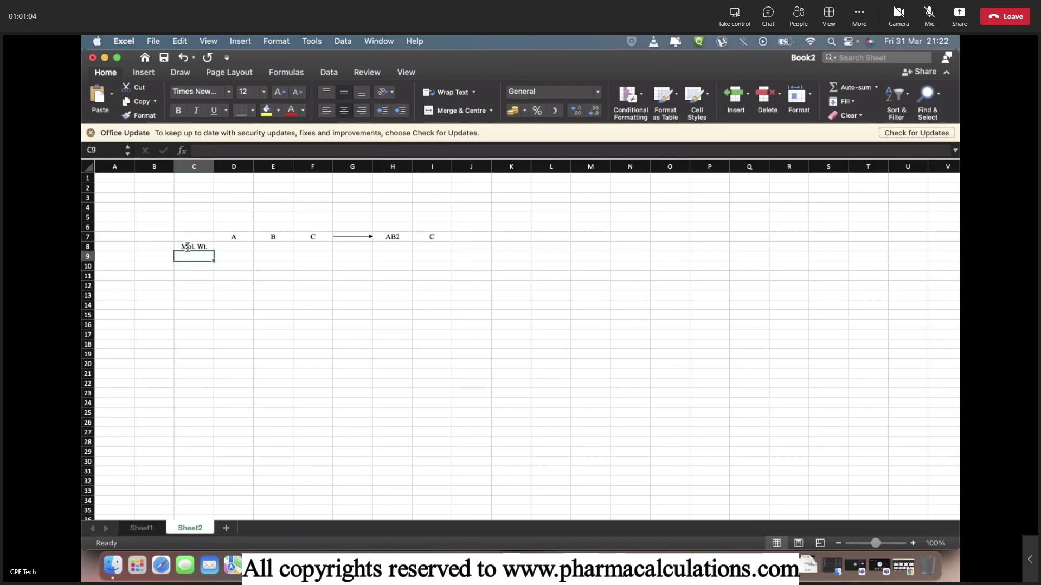
text(Qty. (Kg))
key(Return)
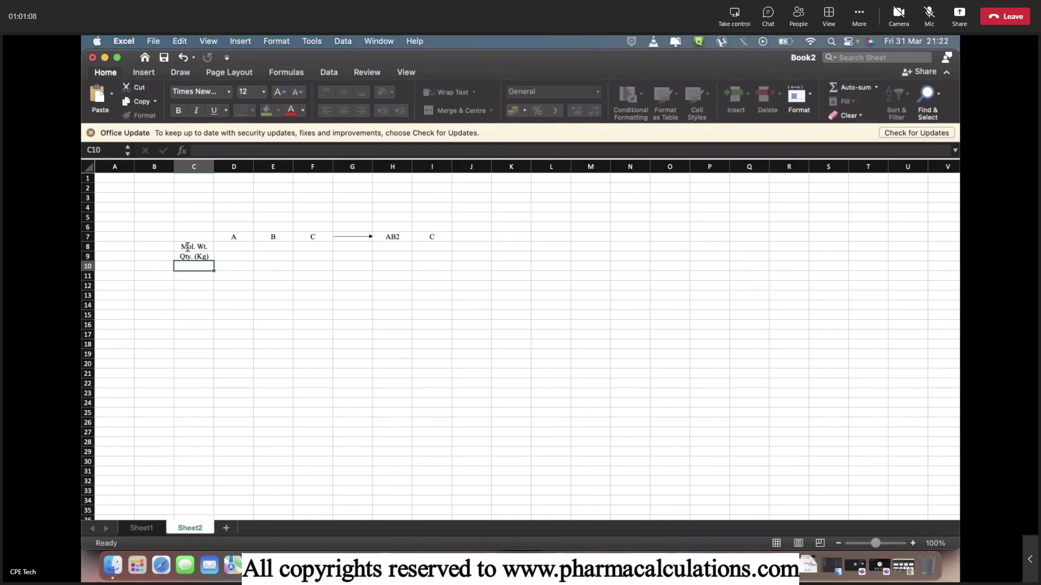
text(Kmoles)
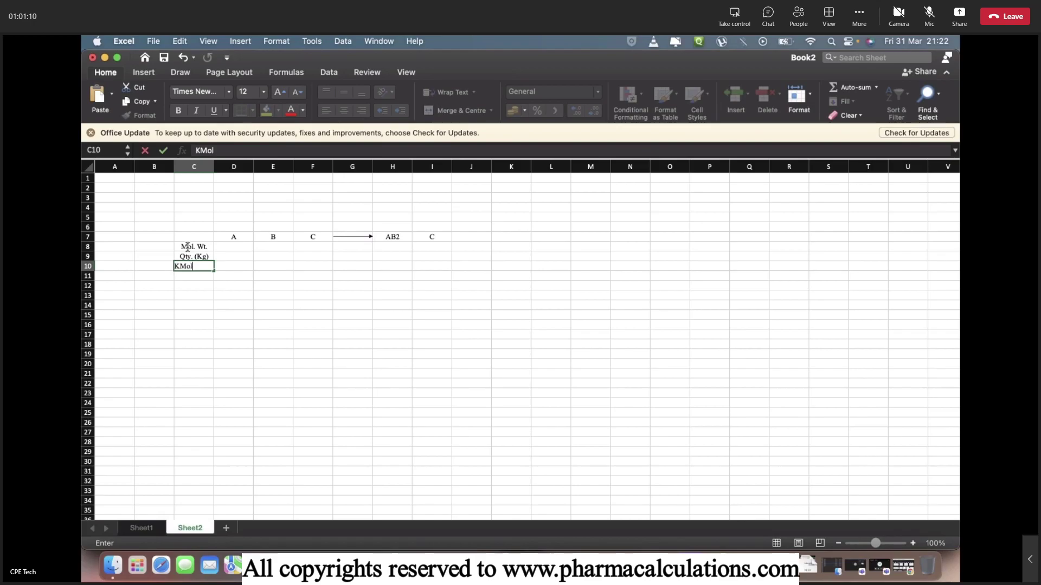
key(Return)
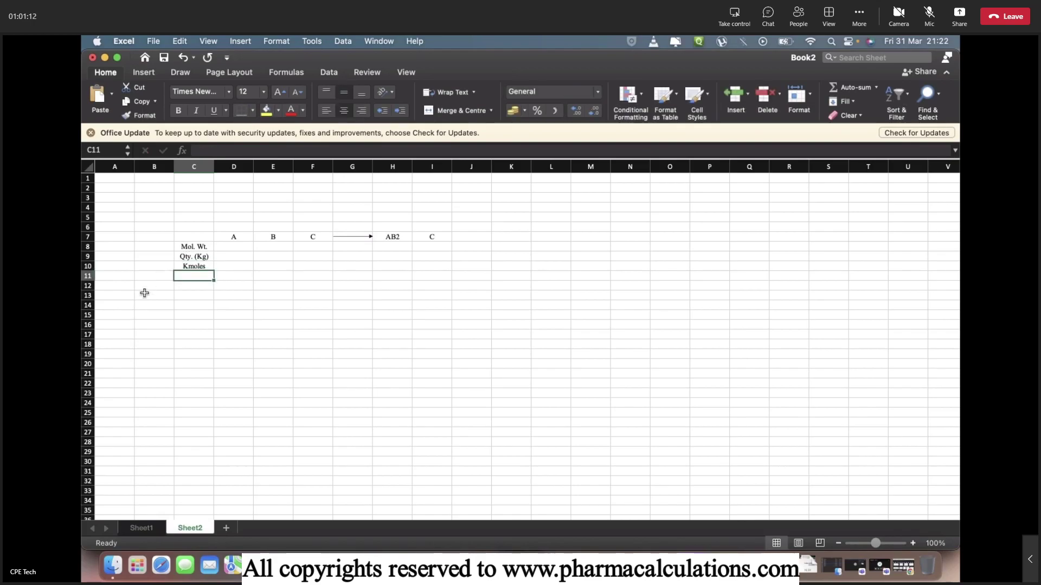
Enter molecular weights 40, 30, 70 in D8:F8 and 100, 70 in H8:I8.
key(Up)
key(Up)
key(Up)
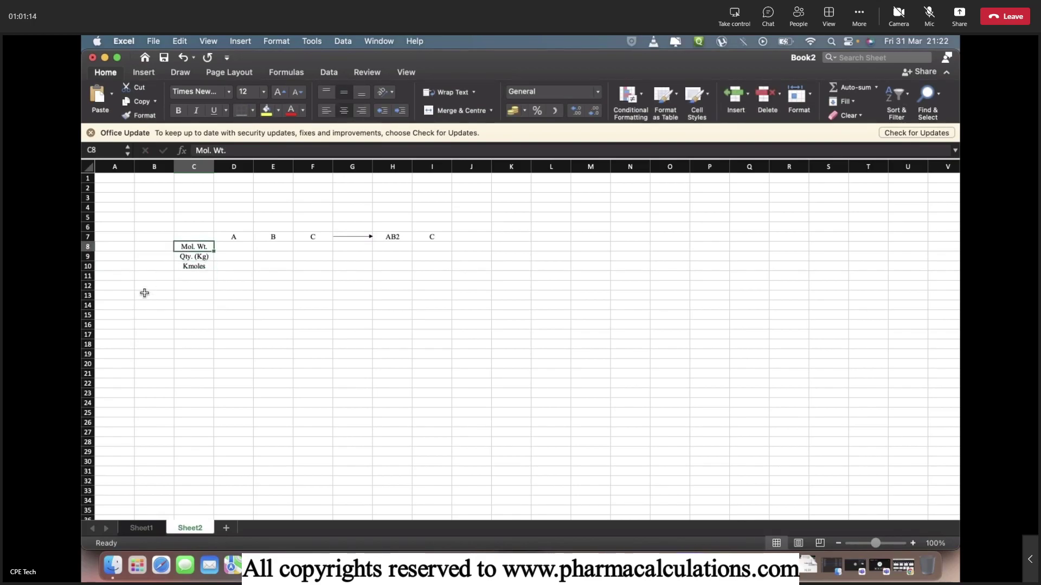
key(Right)
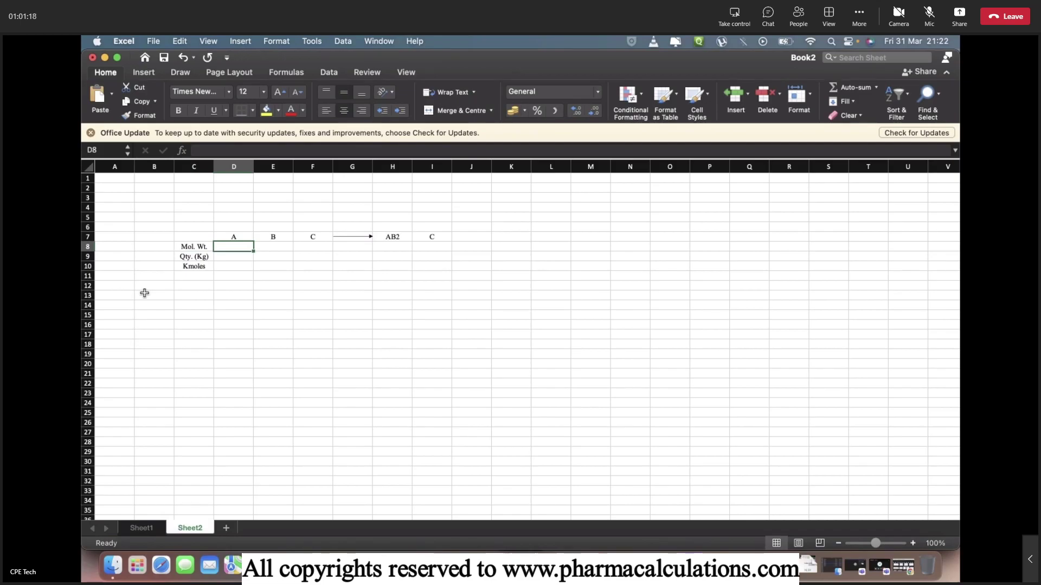
text(40)
key(Right)
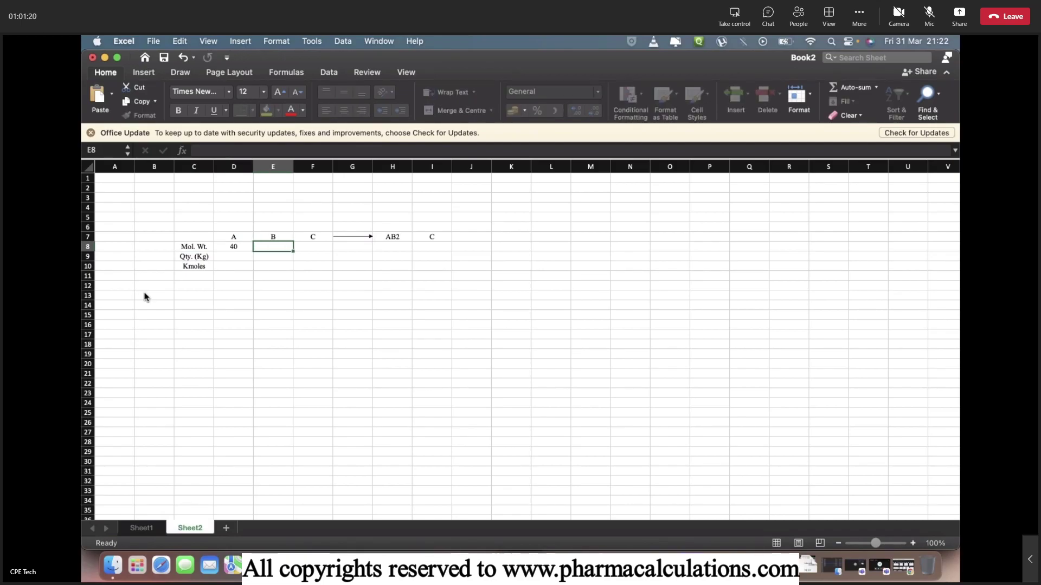
text(30)
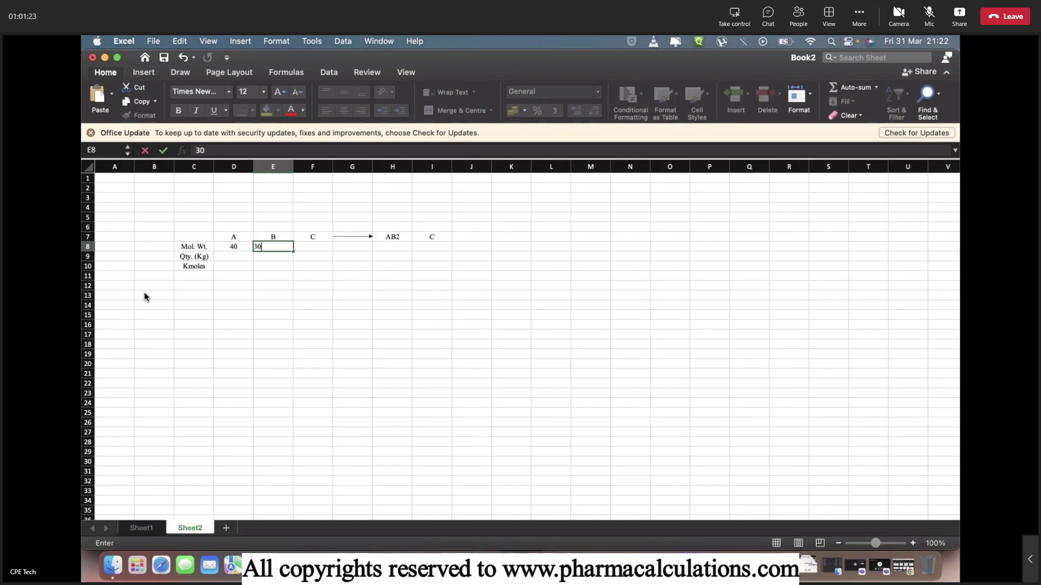
key(Right)
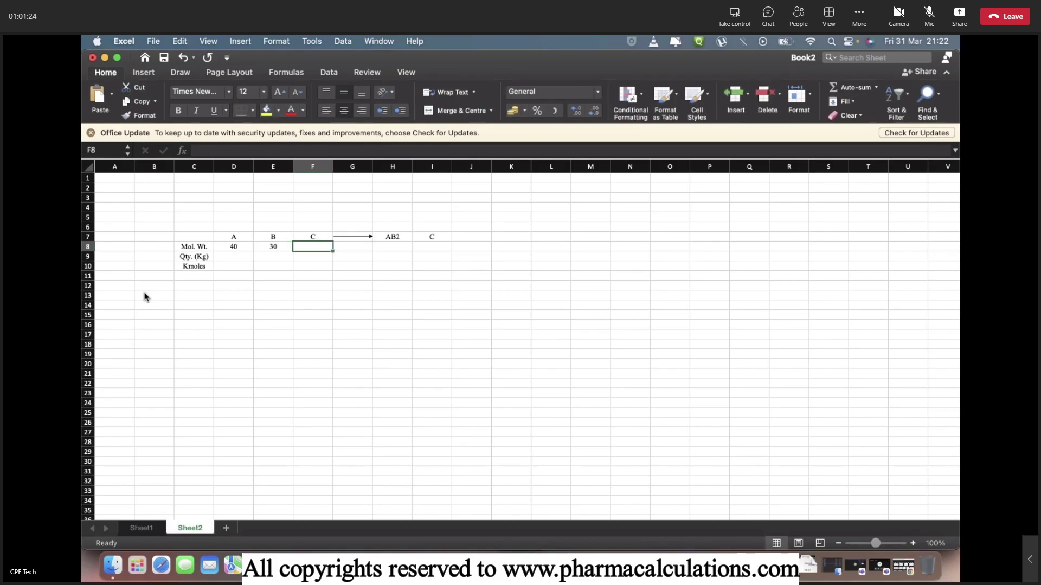
text(70)
key(Right)
key(Right)
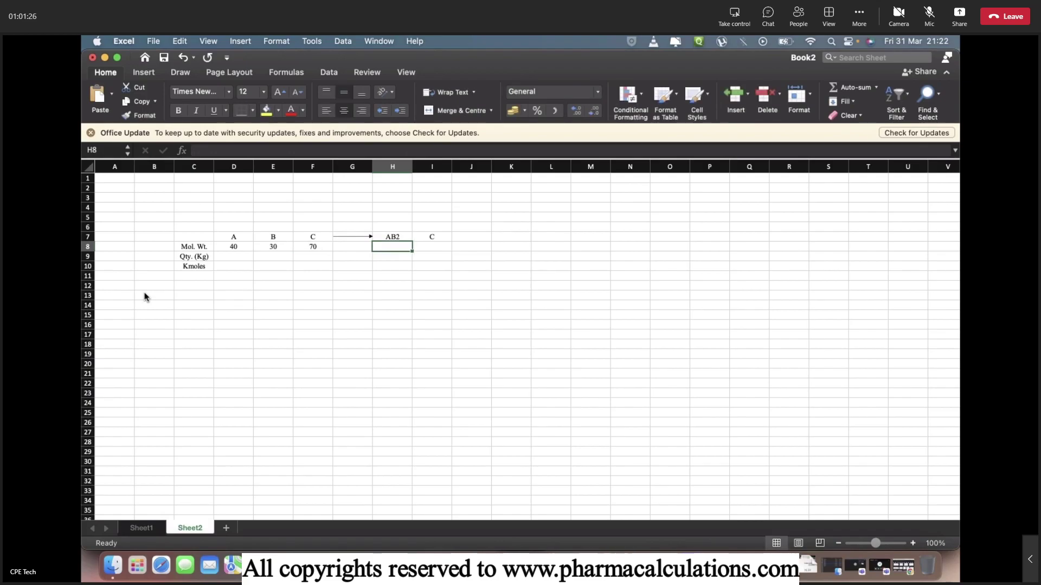
text(100)
key(Right)
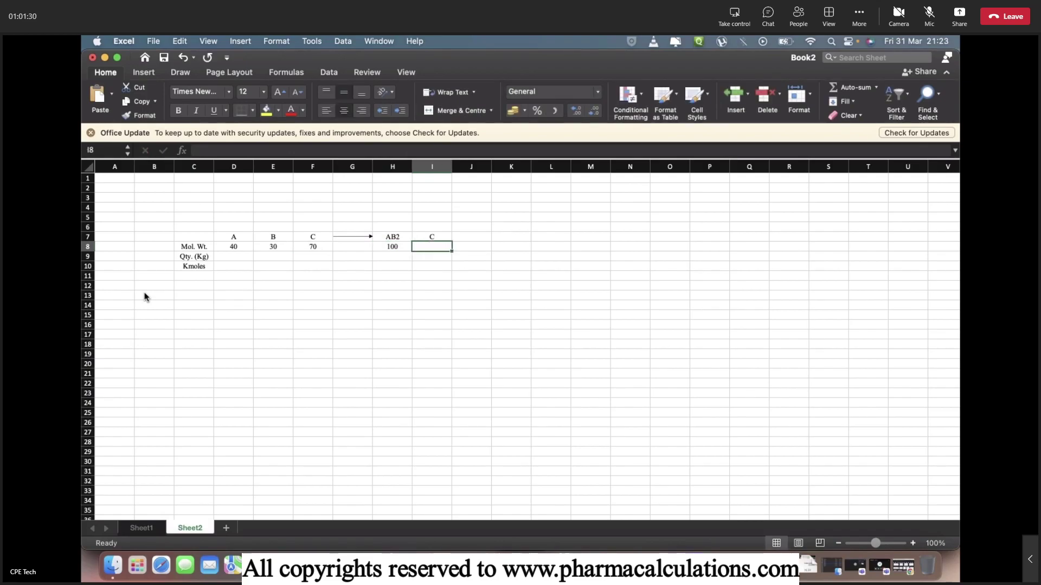
text(70)
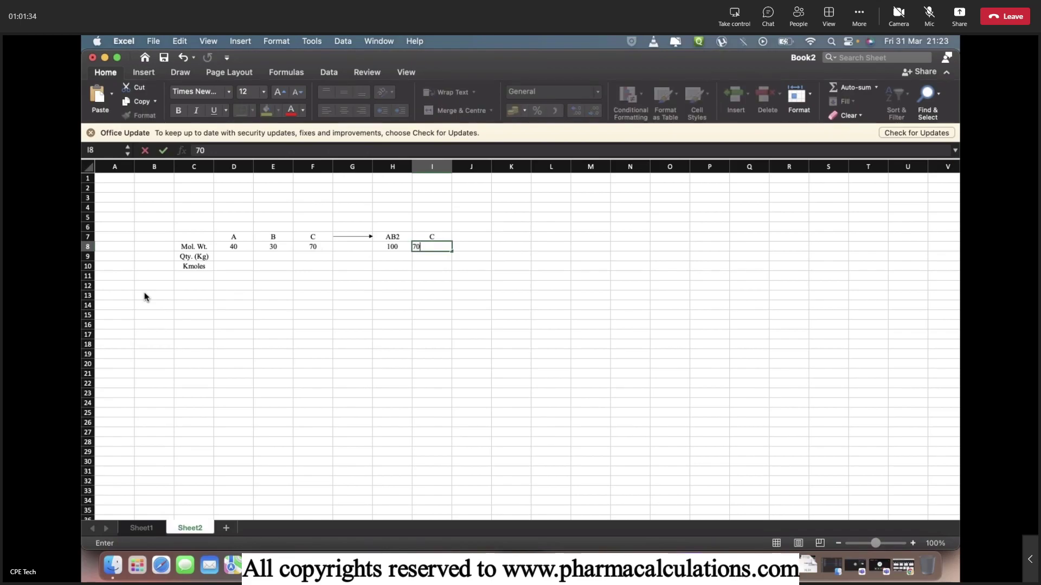
key(Tab)
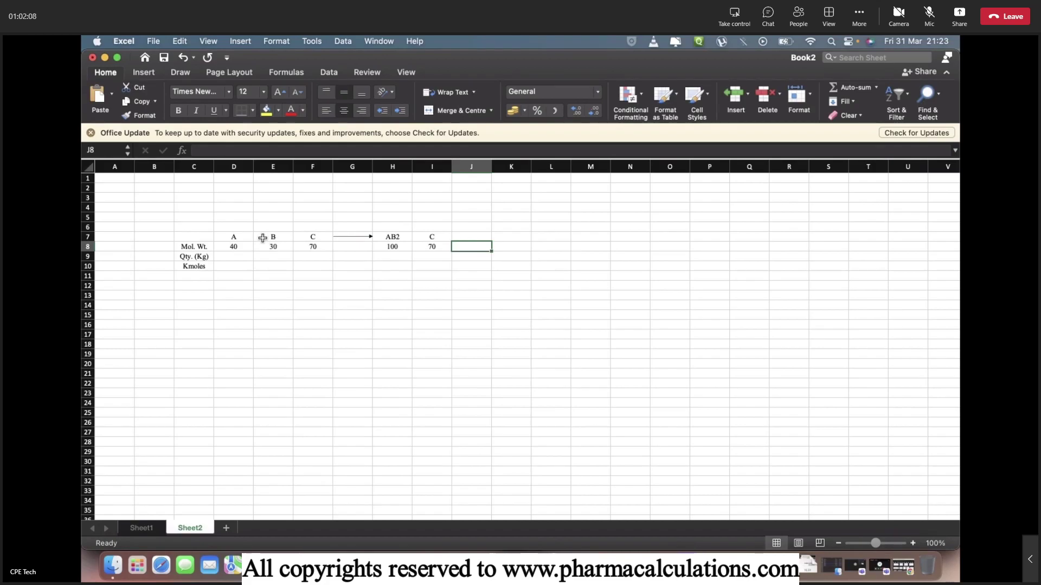
Change E7 to '2 B' and E8 to =2*30 so B's molecular weight shows 60.
double_click(263, 237)
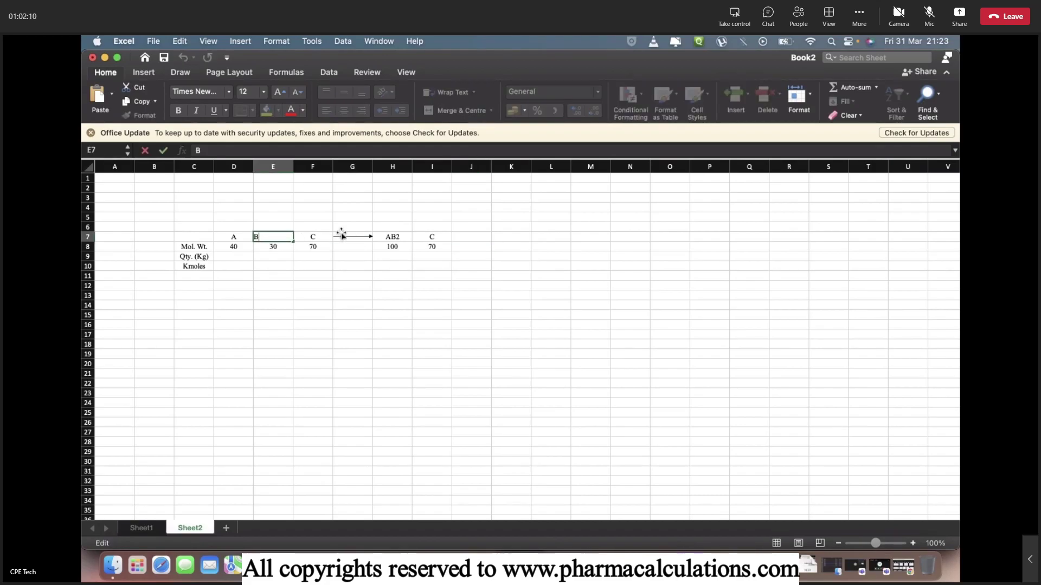
text(2)
key(Return)
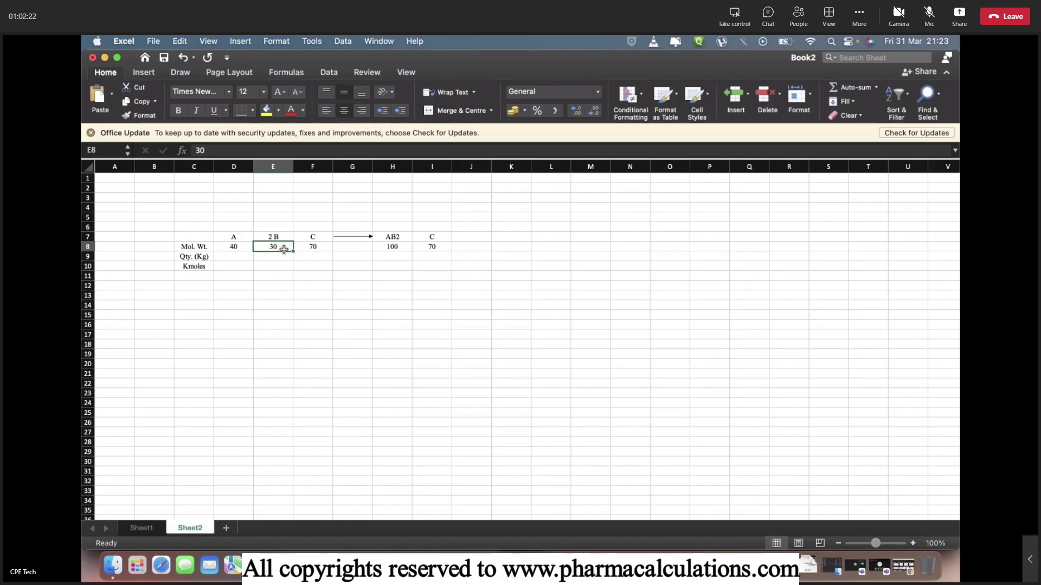
double_click(284, 248)
text(=2)
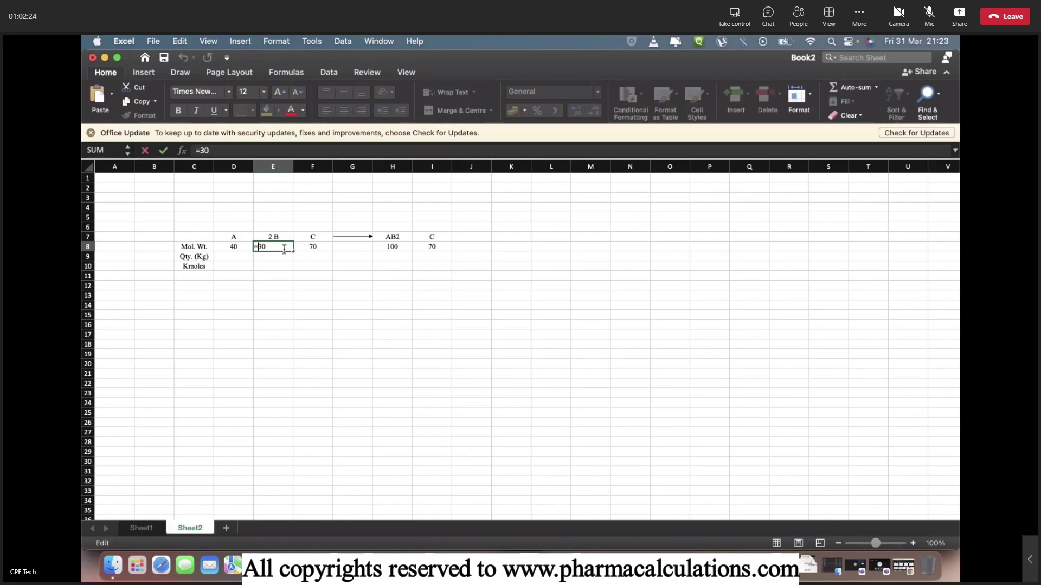
text(*)
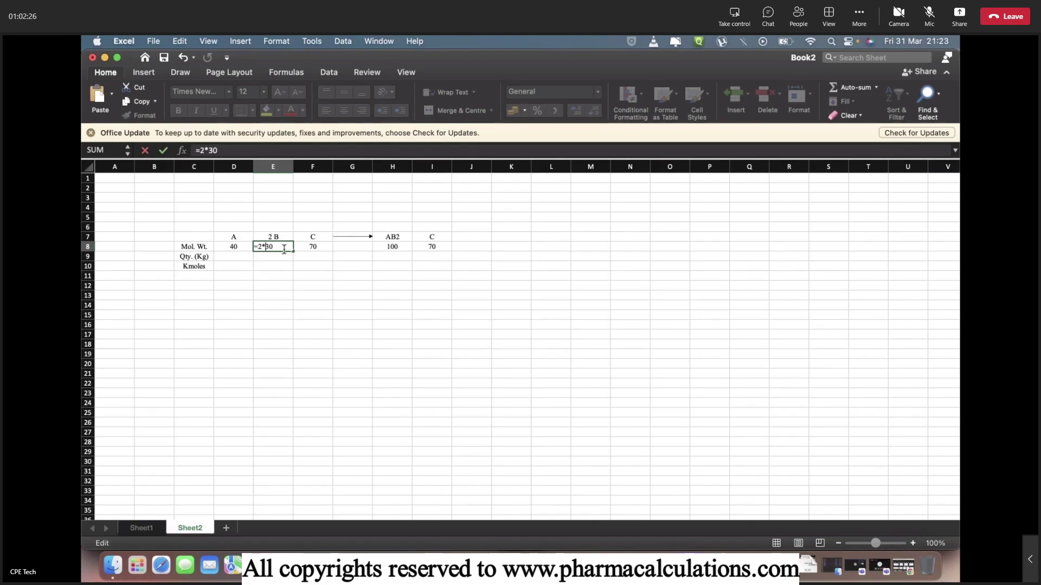
key(Return)
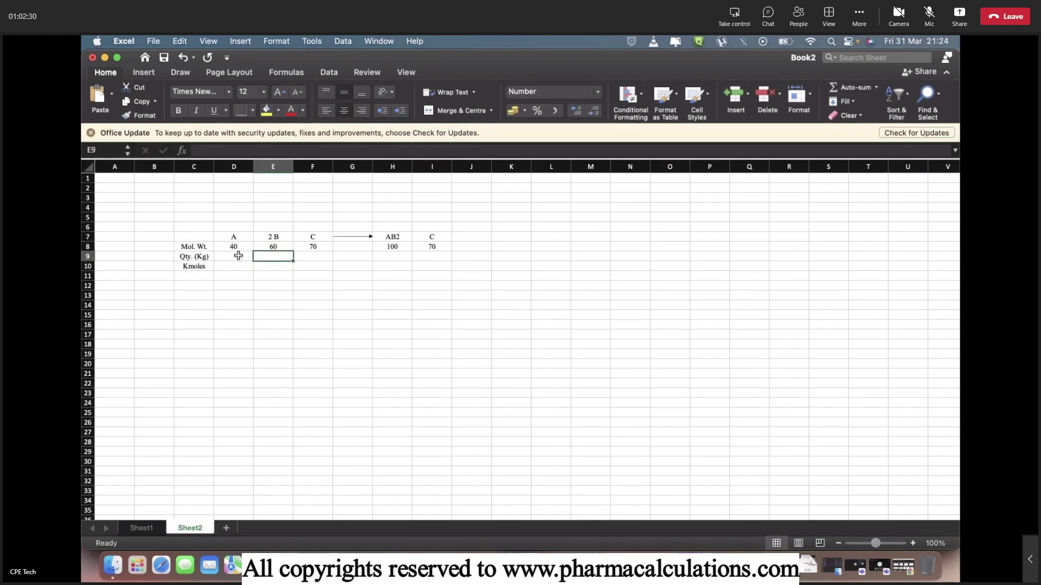
Add the label 'Mass Balance' in C14.
click(198, 305)
text(Mass )
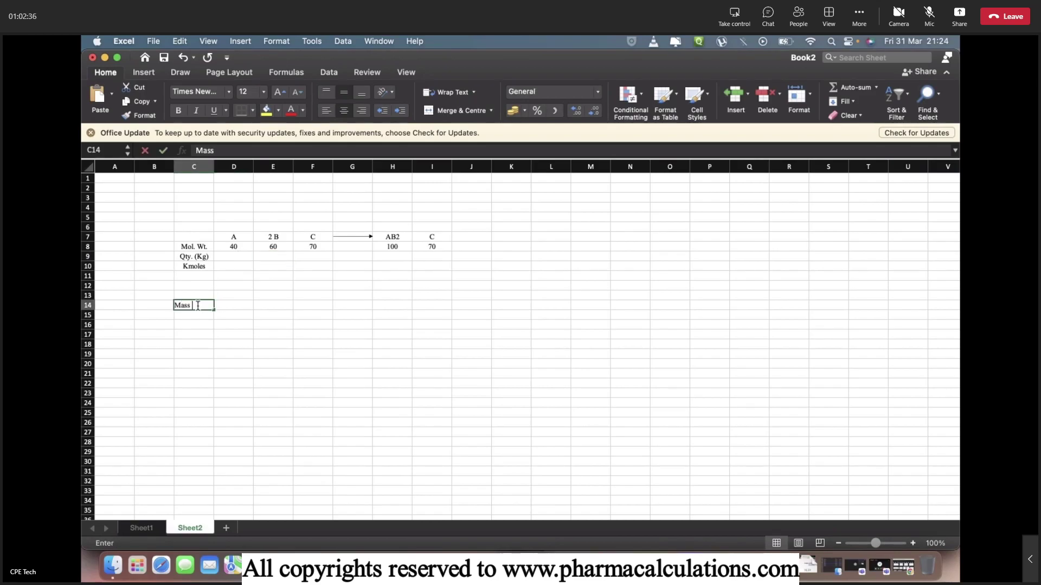
text(Balanc)
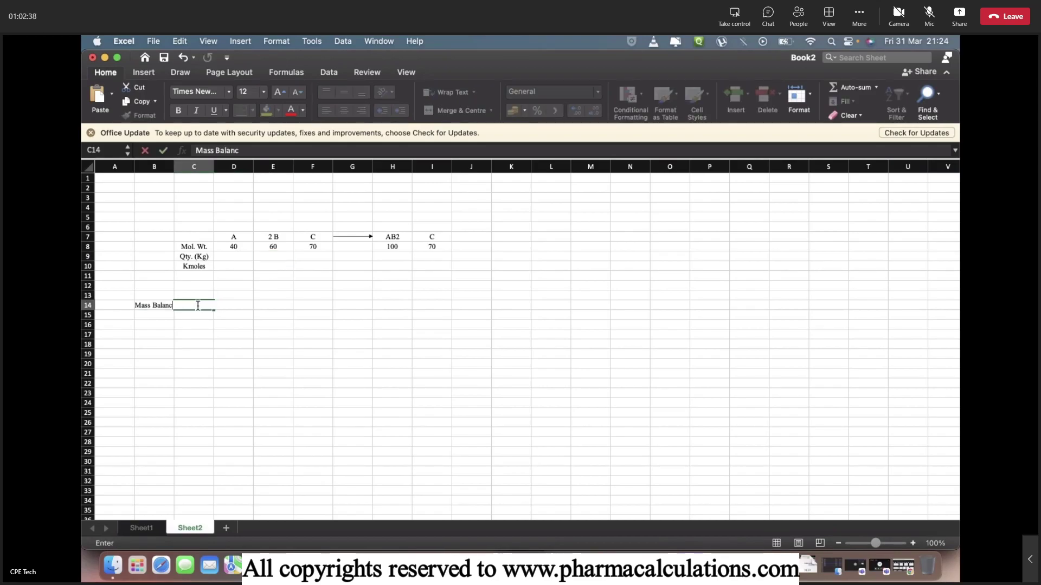
text(e)
key(Return)
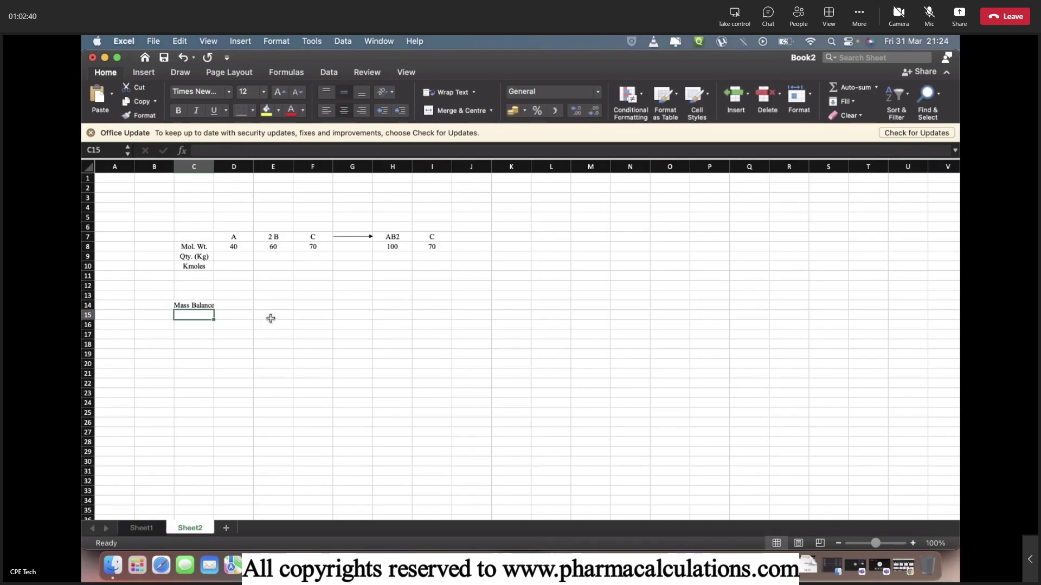
Enter =D8+E8+F8 in E14 to total the reactant molecular weights (170).
click(268, 309)
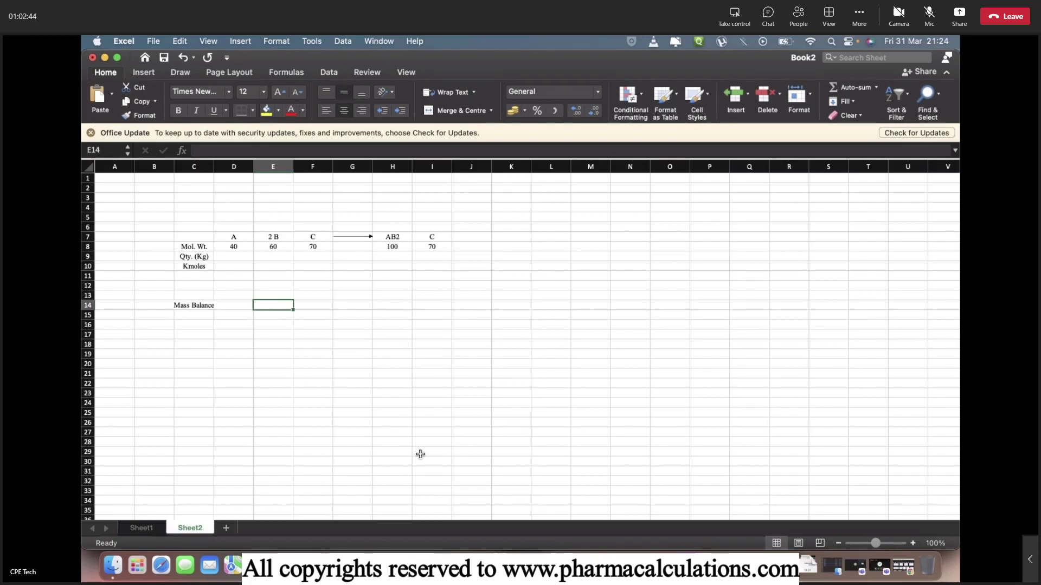
text(=)
key(Up)
key(Up)
key(Up)
key(Up)
key(Up)
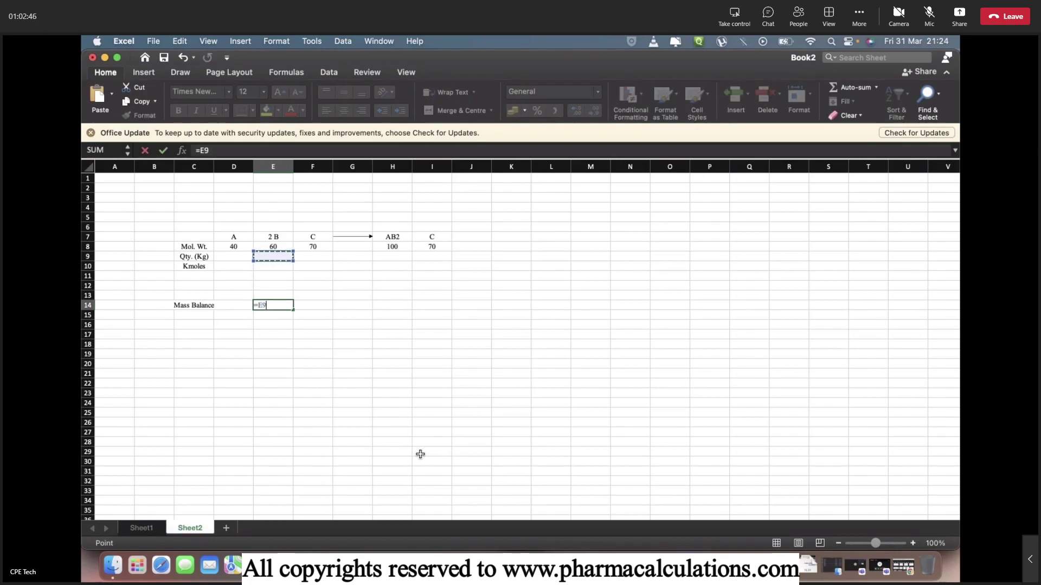
key(Left)
key(Up)
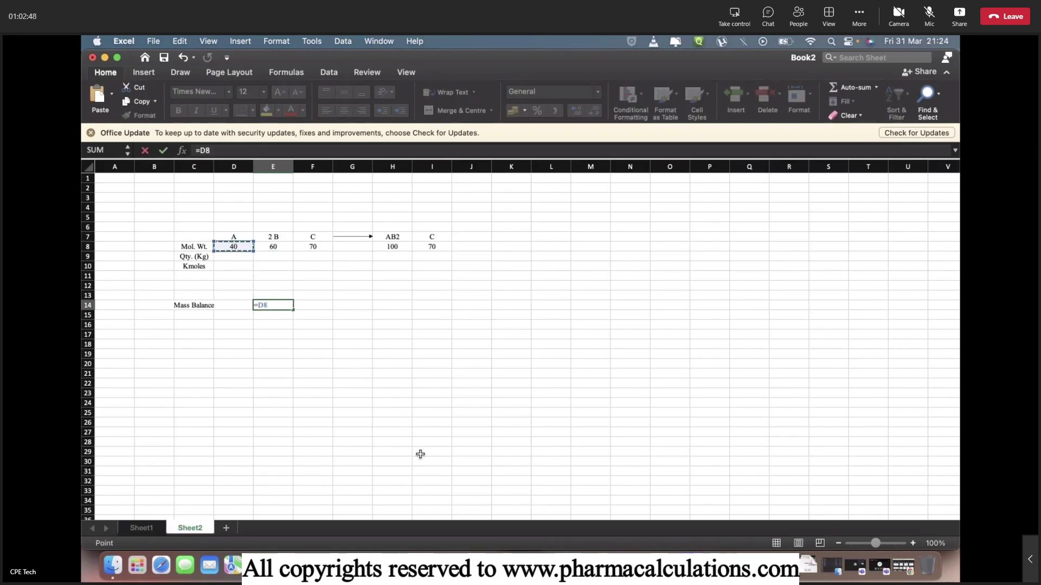
text(+)
key(Up)
key(Up)
key(Up)
key(Up)
key(Up)
key(Up)
text(+)
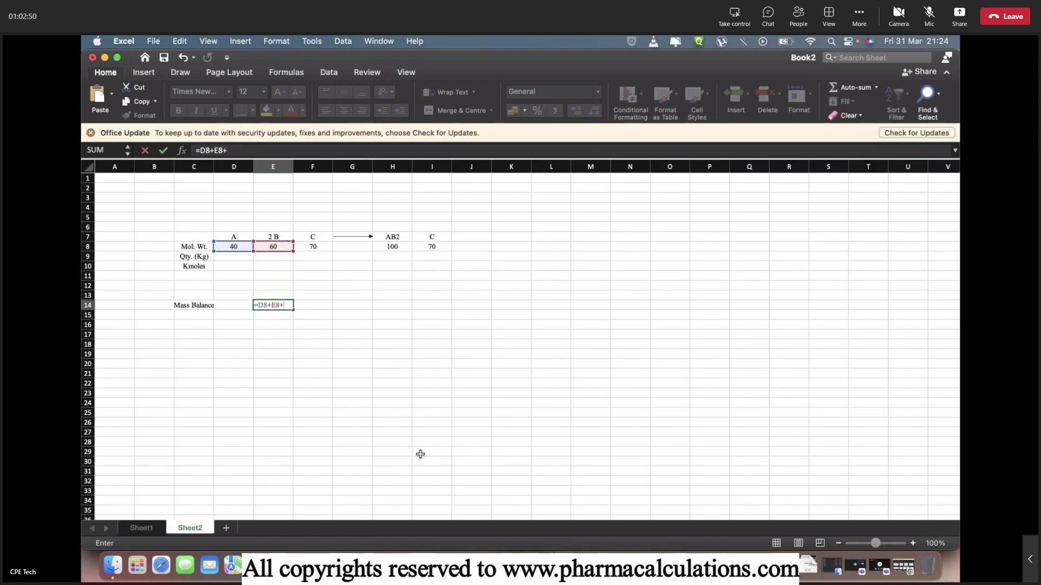
key(Up)
key(Up)
key(Up)
key(Up)
key(Up)
key(Up)
key(Right)
key(Return)
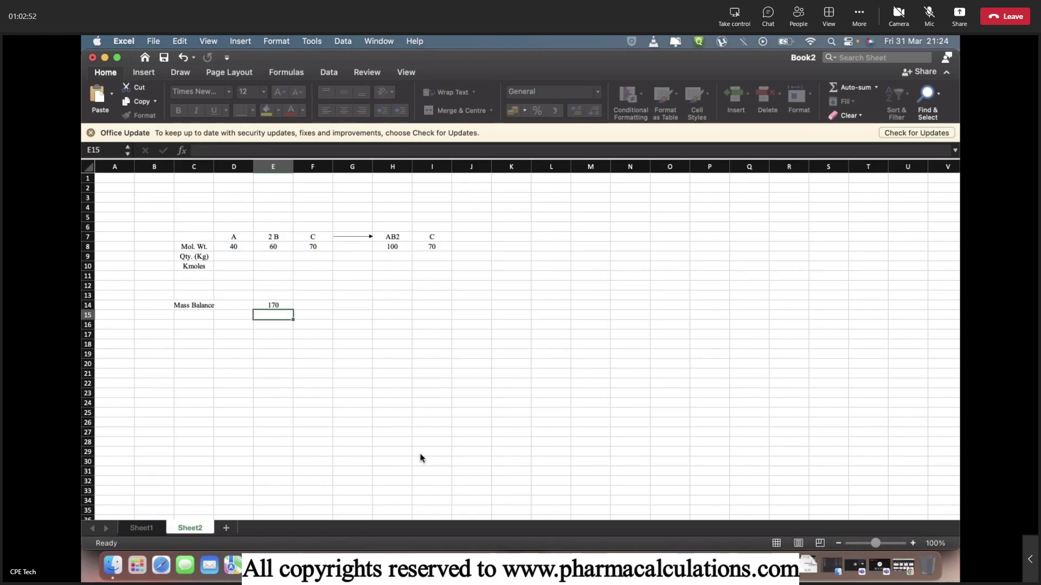
key(Up)
Enter =H8+I8 in H14 to total the product molecular weights (170).
key(Right)
key(Right)
key(Right)
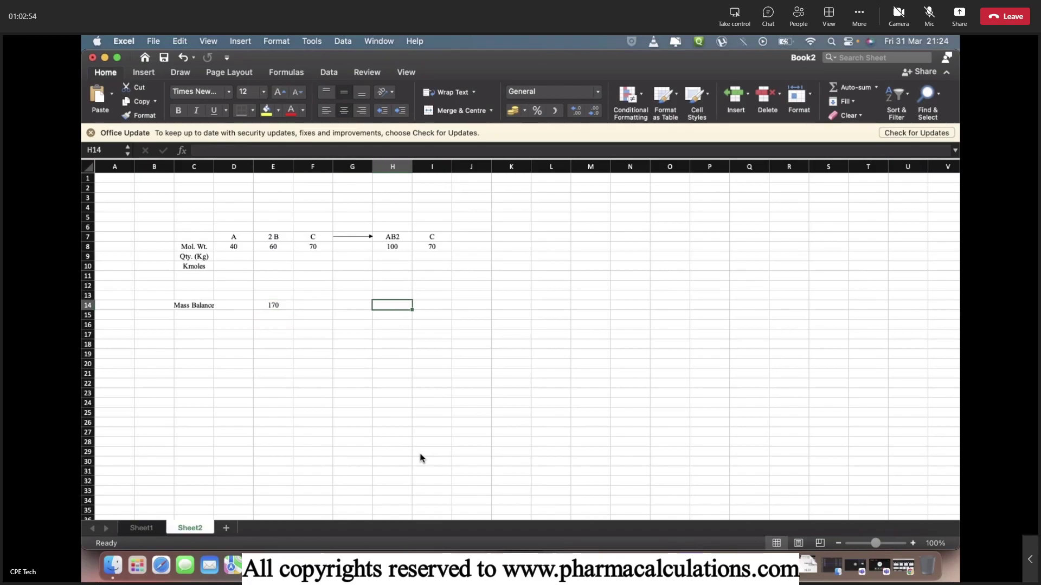
text(=)
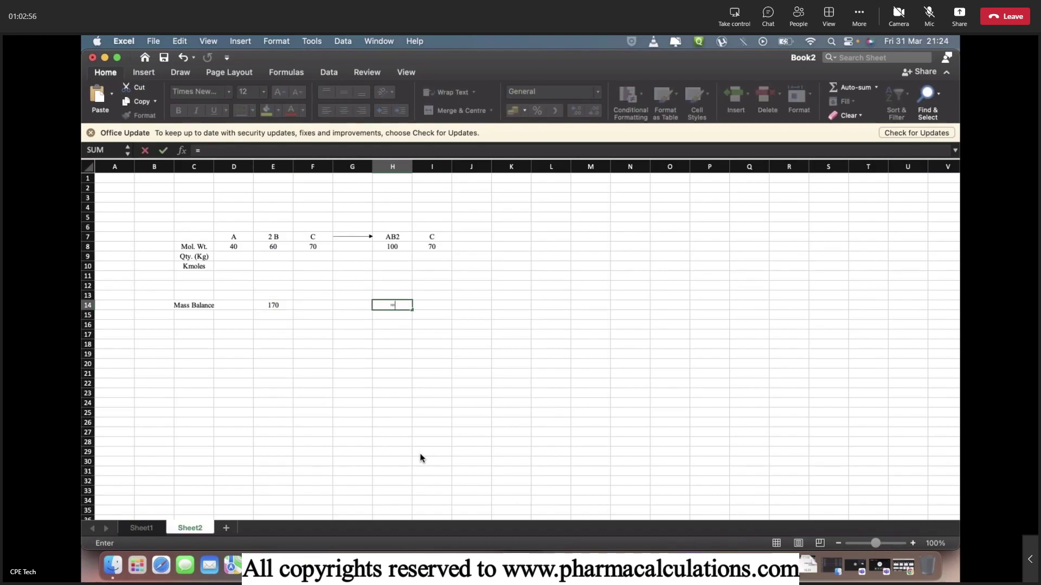
key(Up)
key(Up)
key(Up)
key(Up)
key(Up)
key(Up)
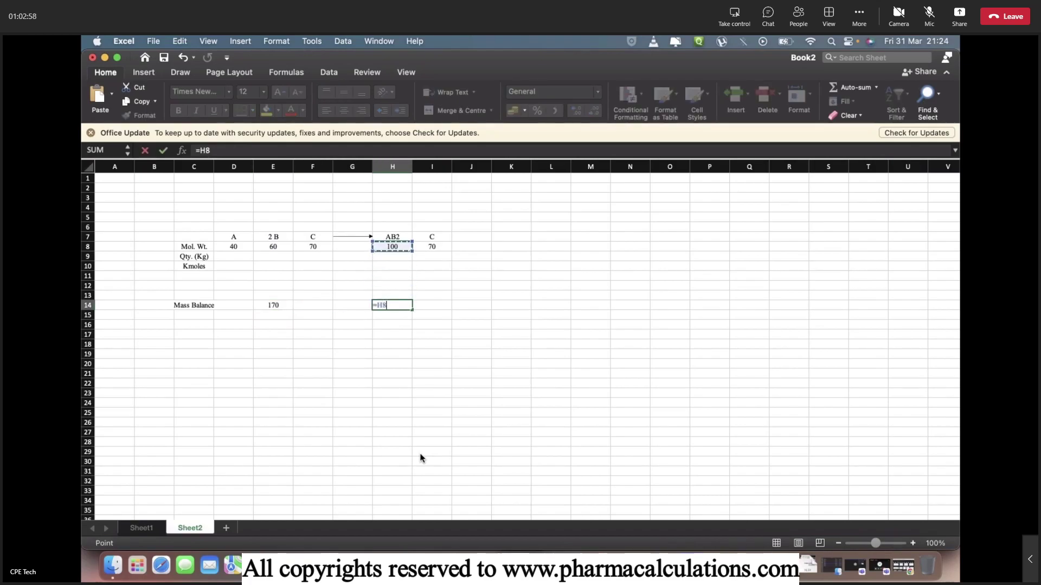
text(+)
key(Up)
key(Up)
key(Up)
key(Up)
key(Up)
key(Up)
key(Right)
key(Return)
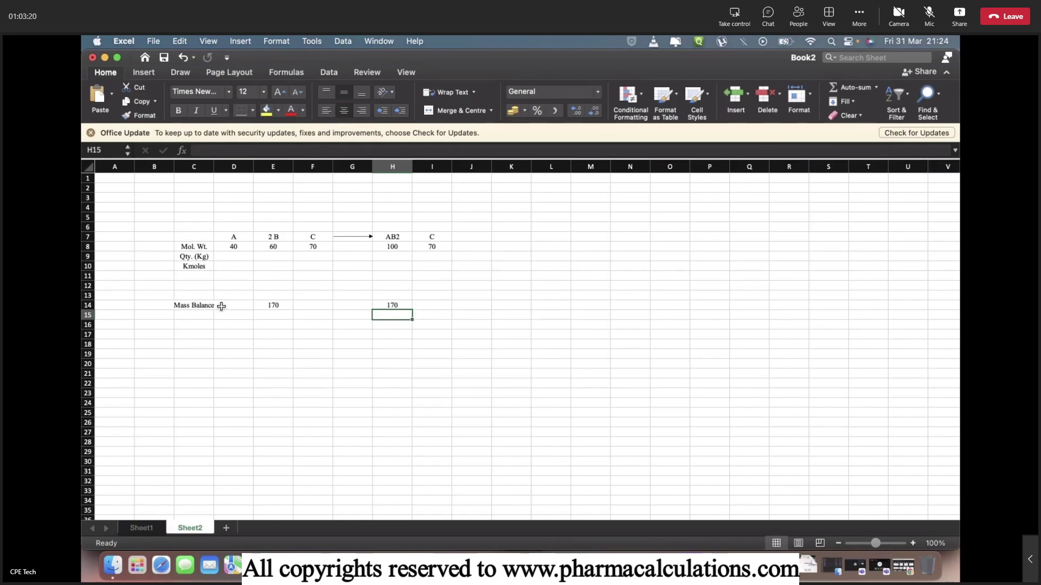
Enter quantities 65, 100 and 5 kg in D9:F9 for A, 2 B and C.
click(221, 259)
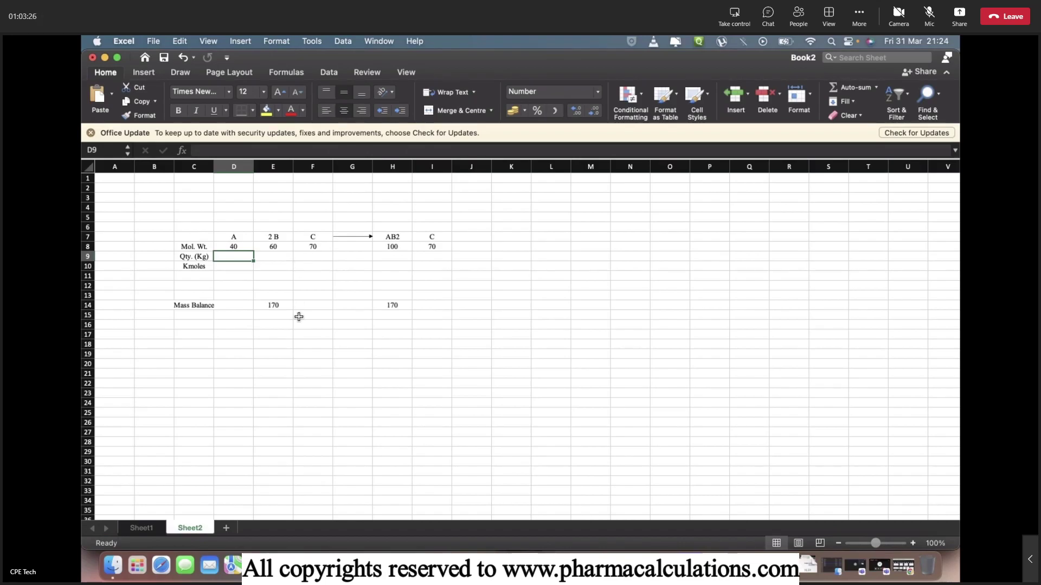
text(65)
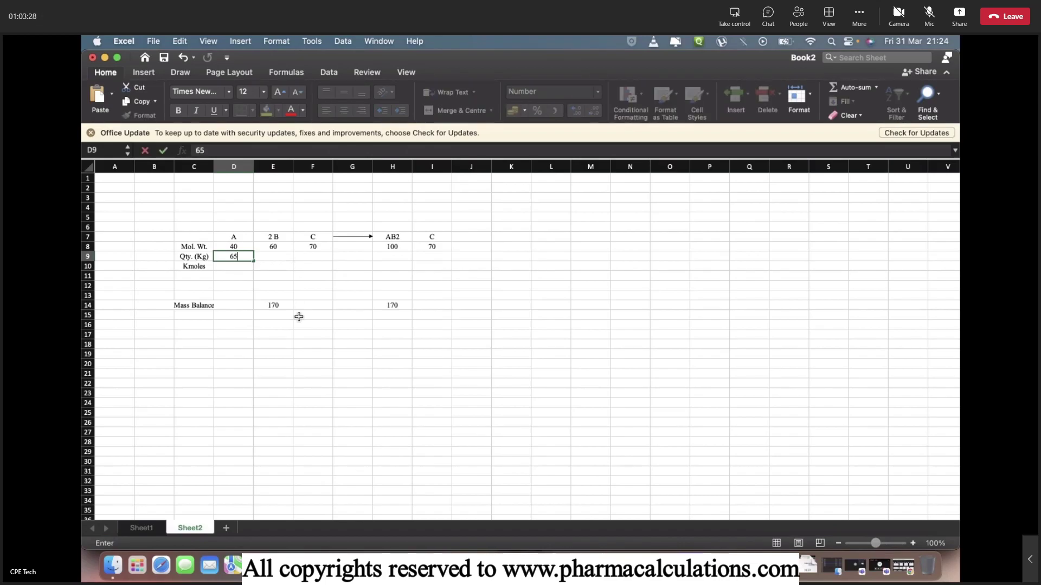
key(Tab)
text(100)
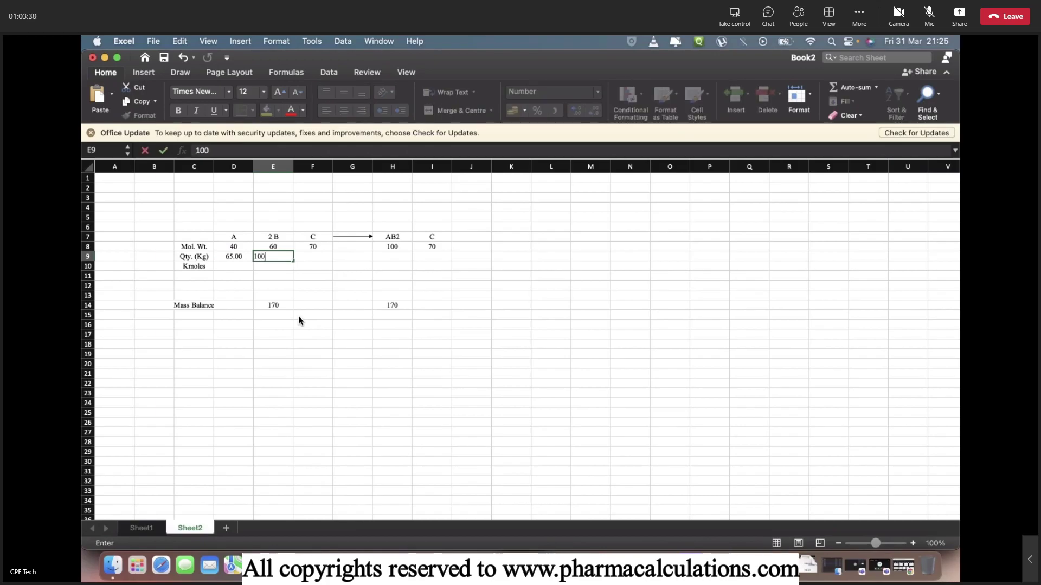
key(Tab)
text(5)
key(Return)
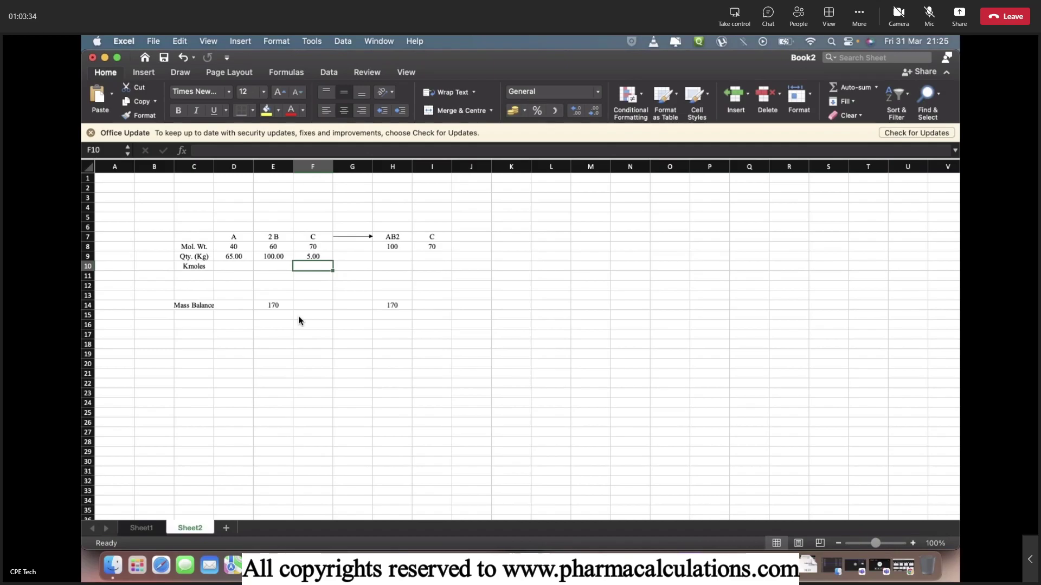
key(Left)
key(Left)
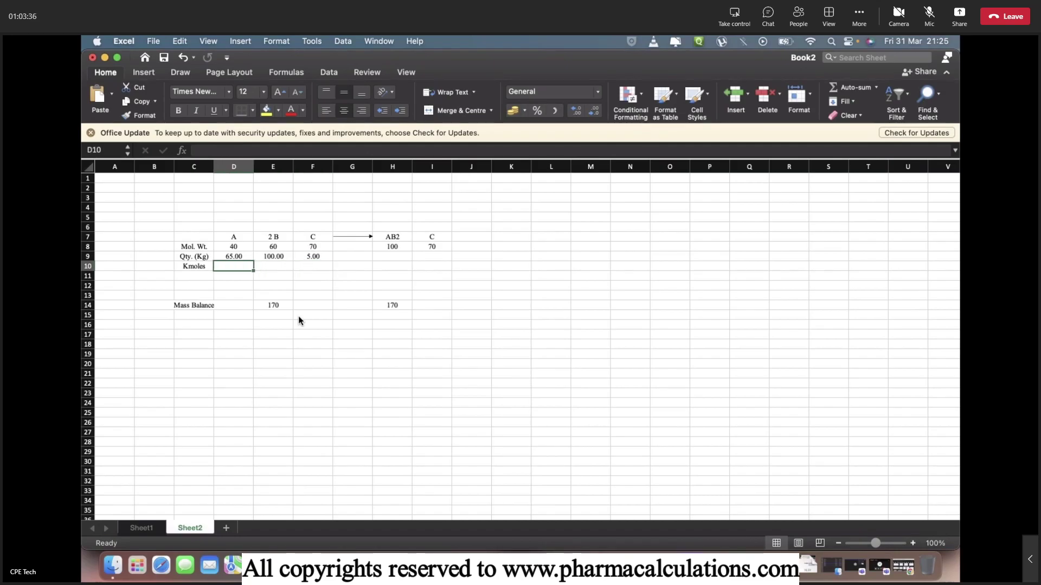
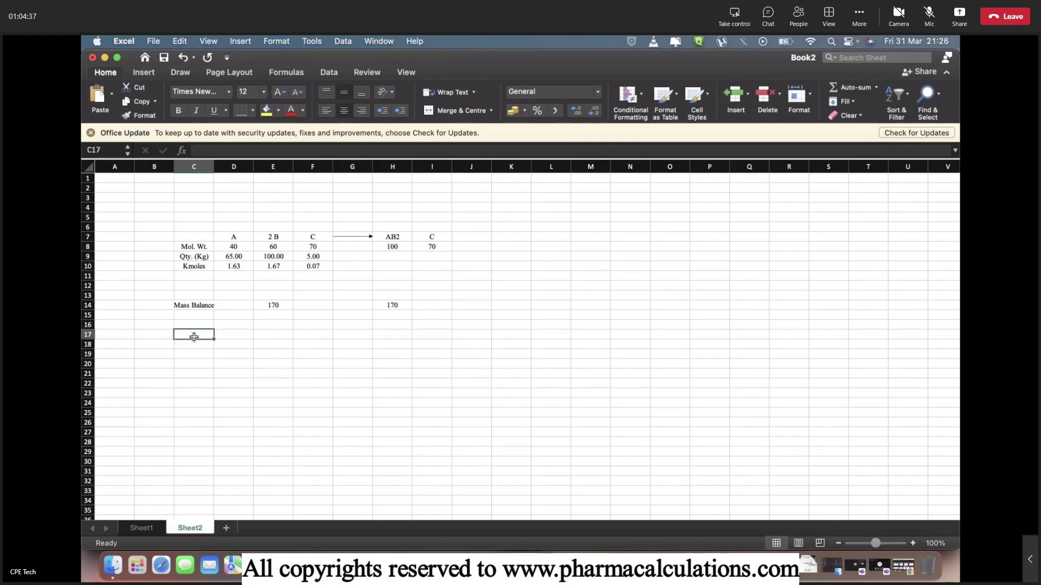
Label A as the limiting reactant, with 'Limiting Reactant' in C17 and A in E17.
text(ng )
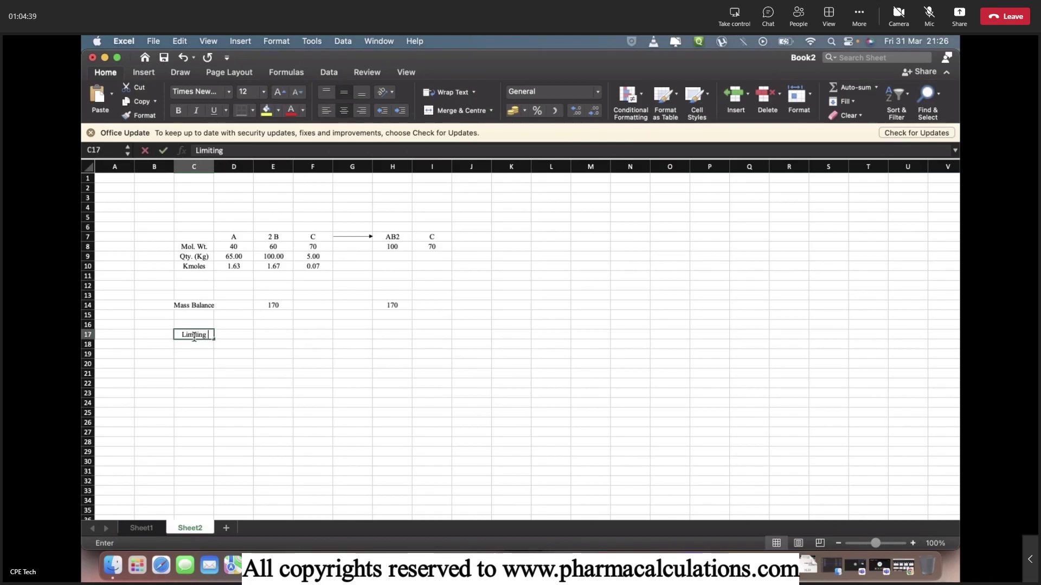
text(Reactant)
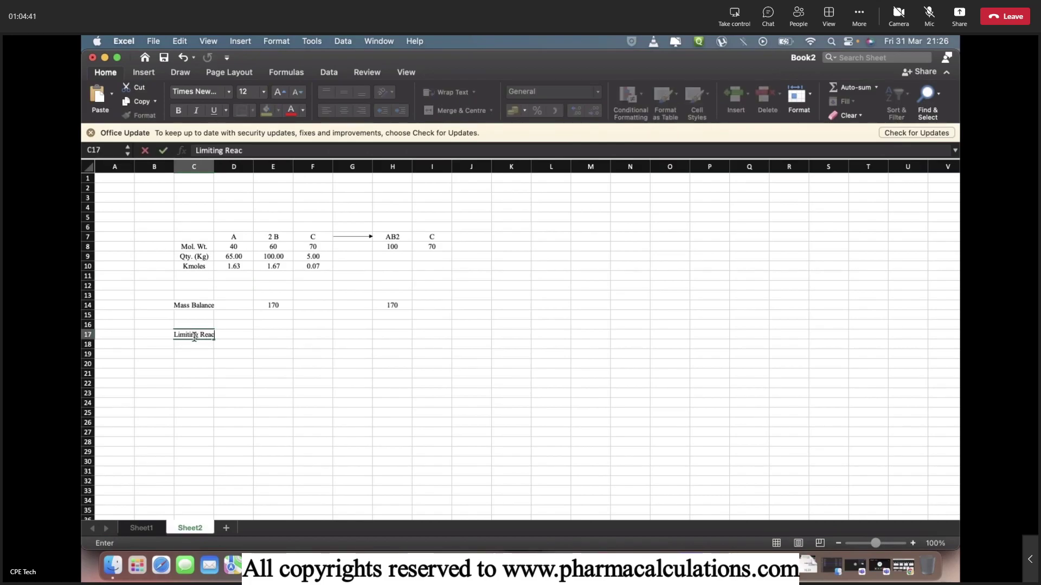
key(Return)
key(Up)
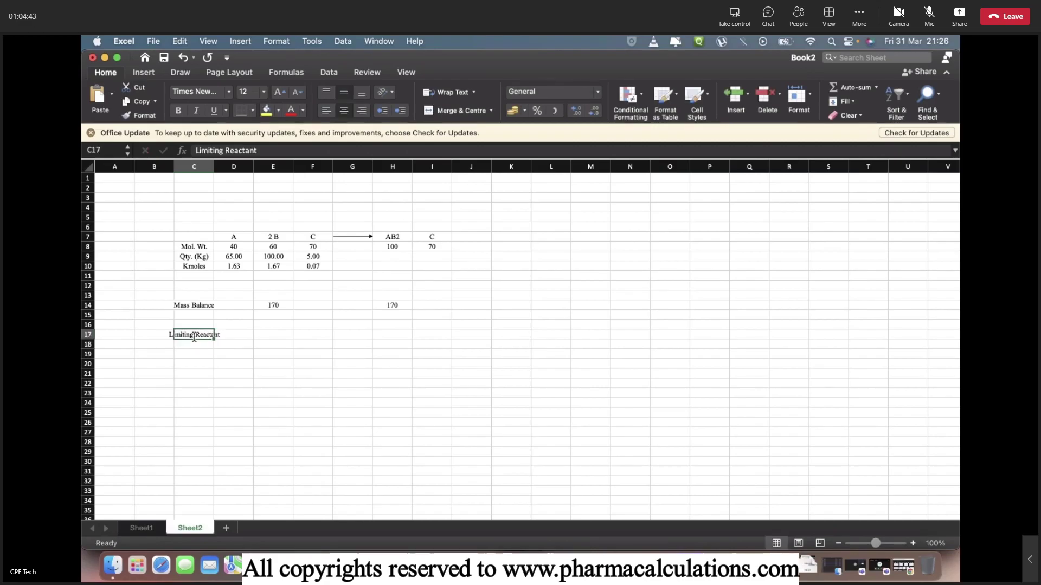
key(Right)
key(Right)
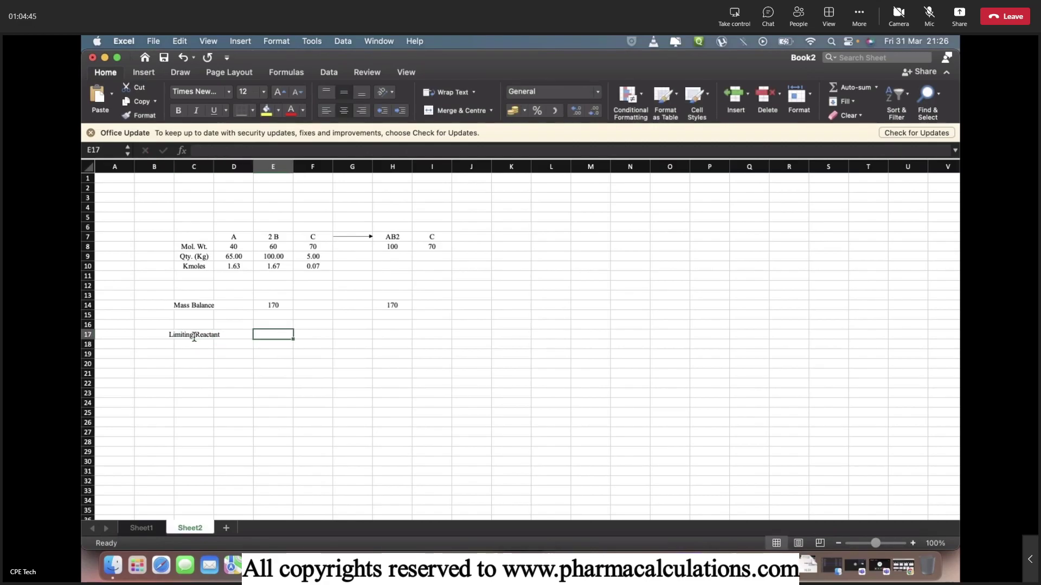
text(A)
key(Return)
key(Left)
key(Left)
Label B as the excess reactant, with 'Excess Reactant' in C18 and B in E18.
text(Excess Reactant)
key(Return)
key(Up)
key(Right)
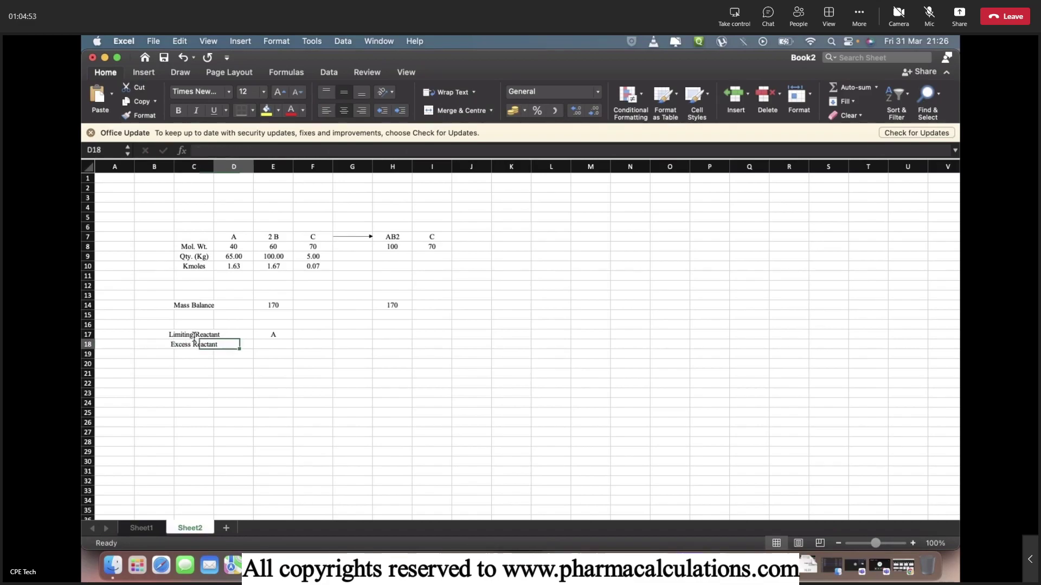
key(Right)
text(B)
key(Return)
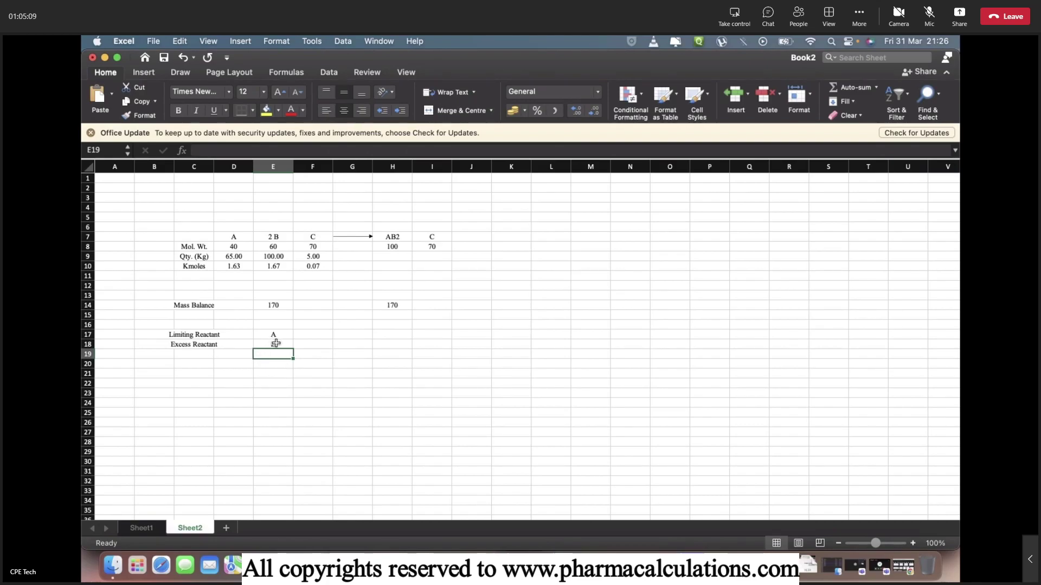
click(381, 266)
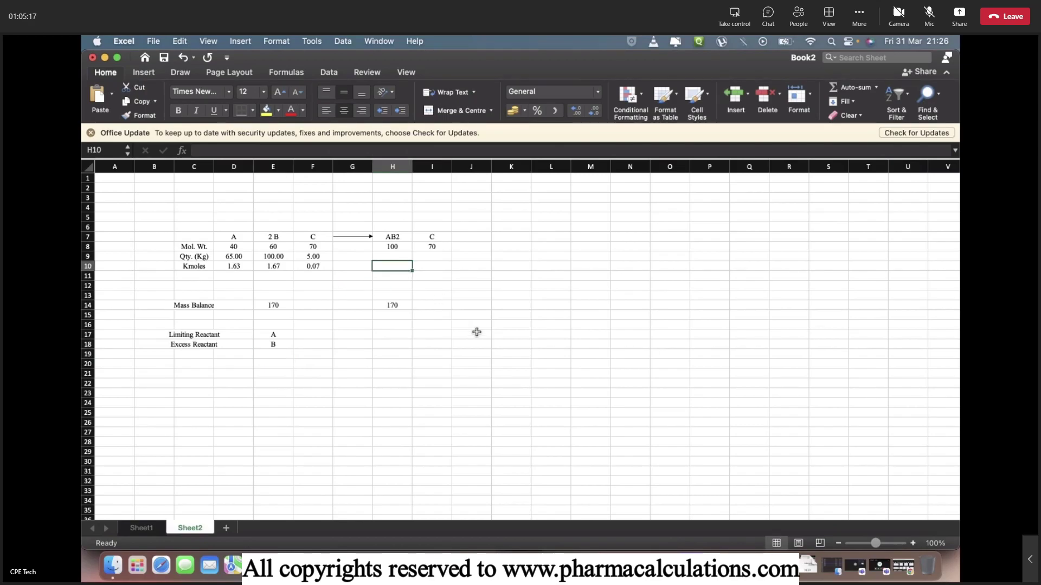
Set product kmoles: AB2 in H10 as =D10 and C in I10 as =F10.
text(=)
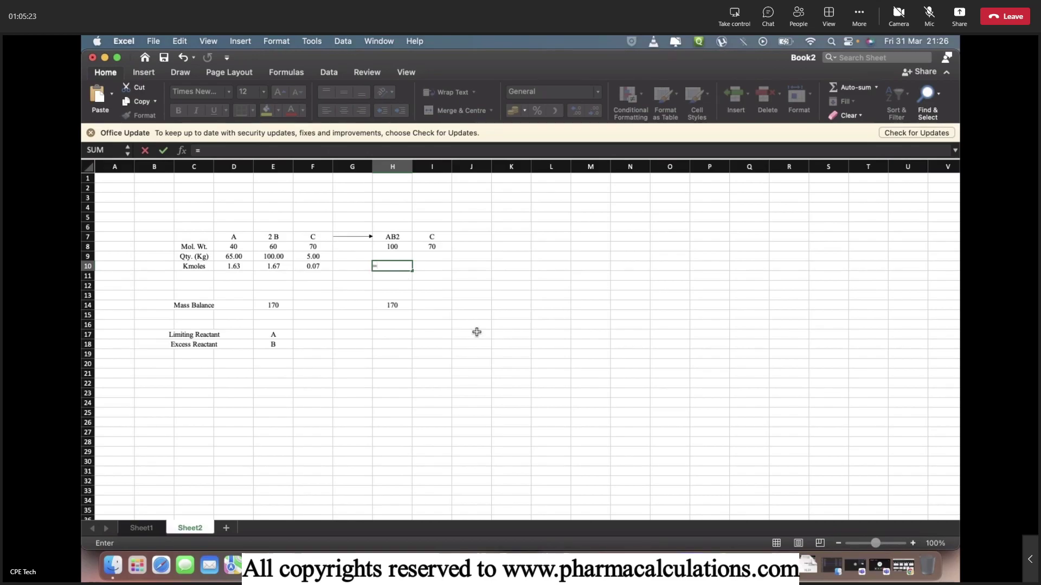
key(Left)
key(Left)
key(Left)
key(Left)
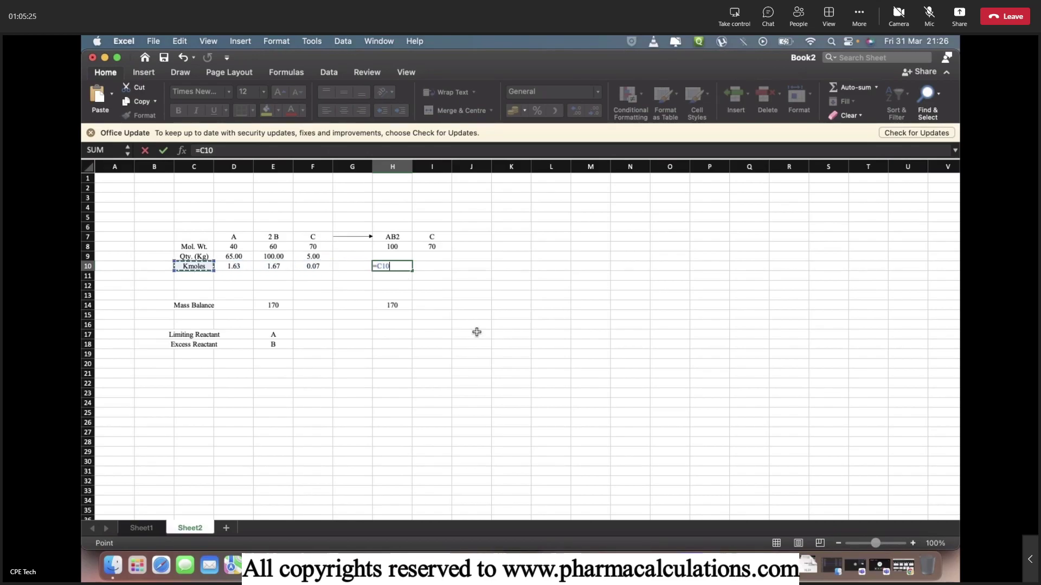
key(Return)
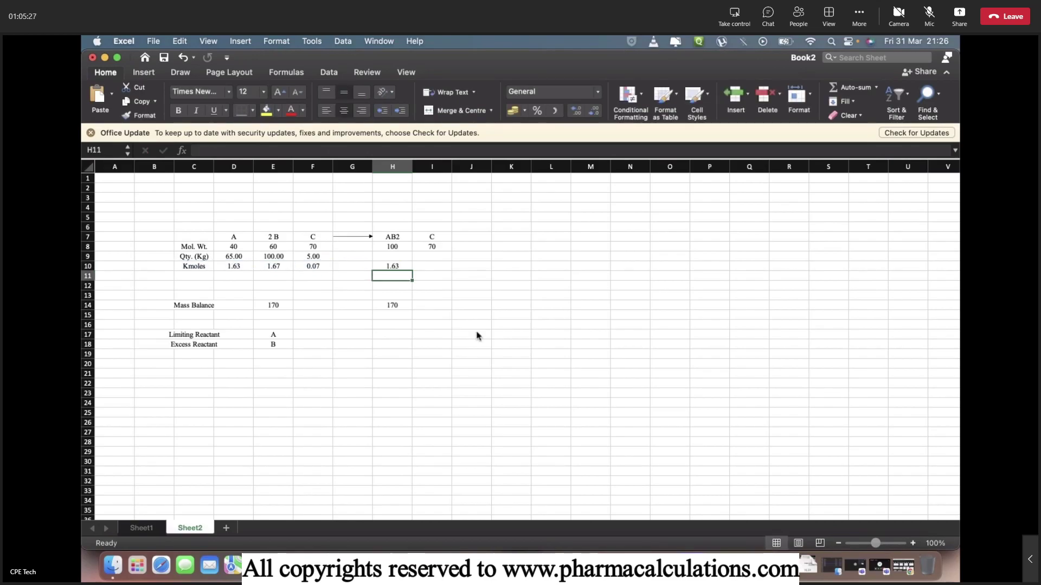
key(Up)
key(Right)
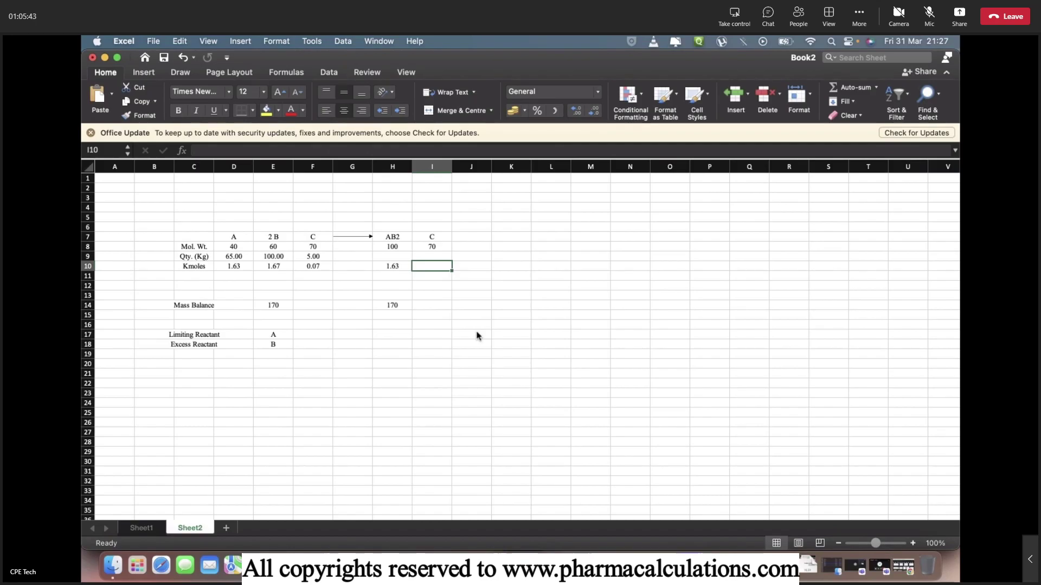
text(=)
key(Left)
key(Left)
key(Left)
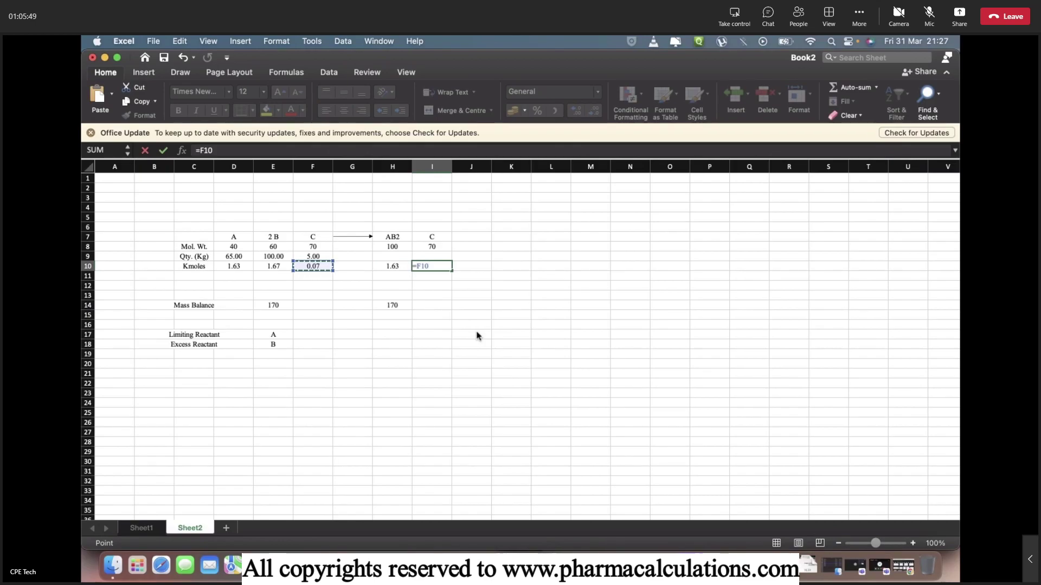
key(Return)
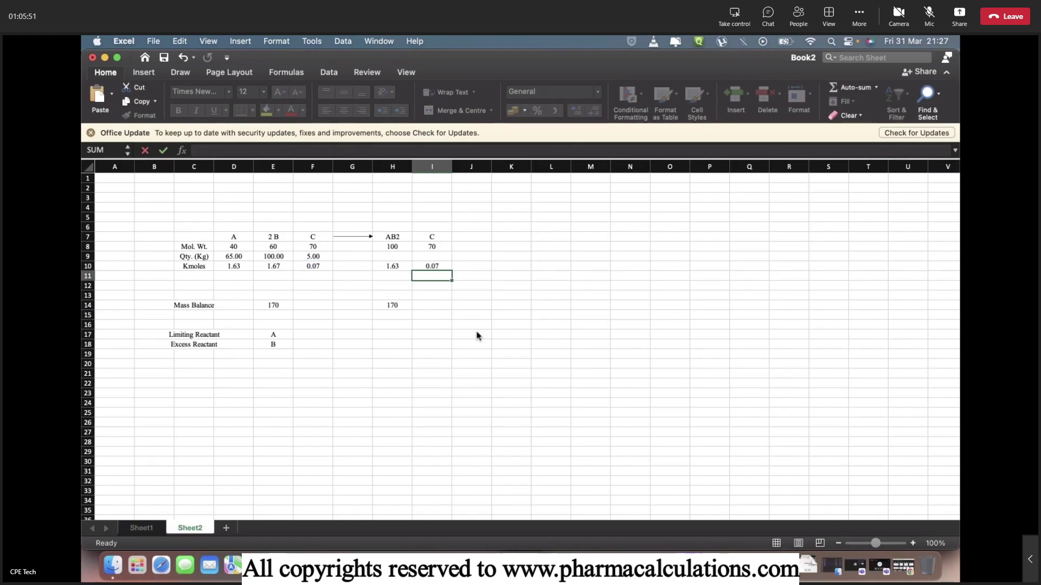
Compute product masses: AB2 =H8*D10 giving 162.50 kg, C =I8*I10 giving 5.00 kg.
key(Up)
key(Up)
key(Left)
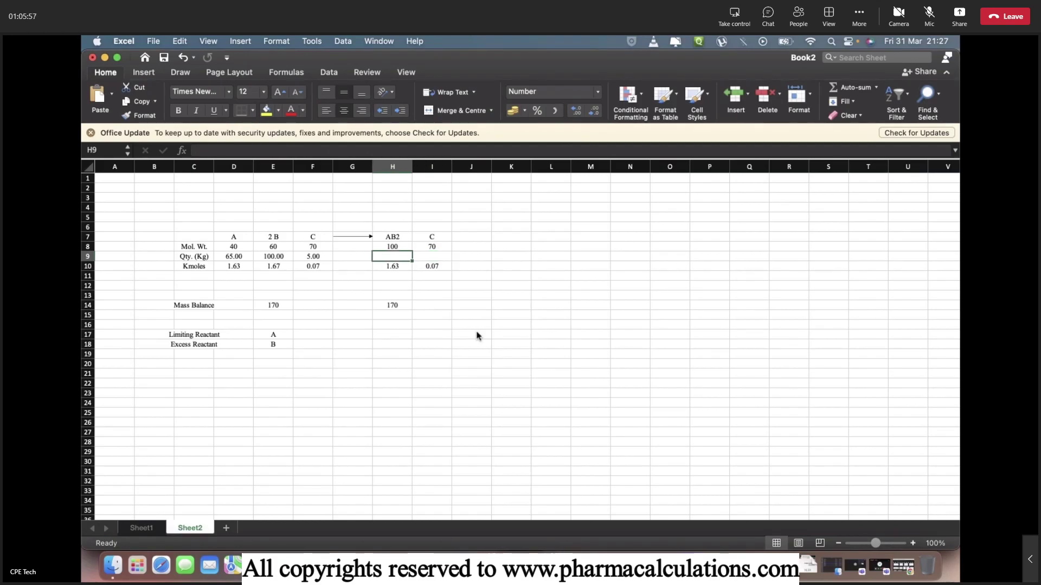
text(=H8)
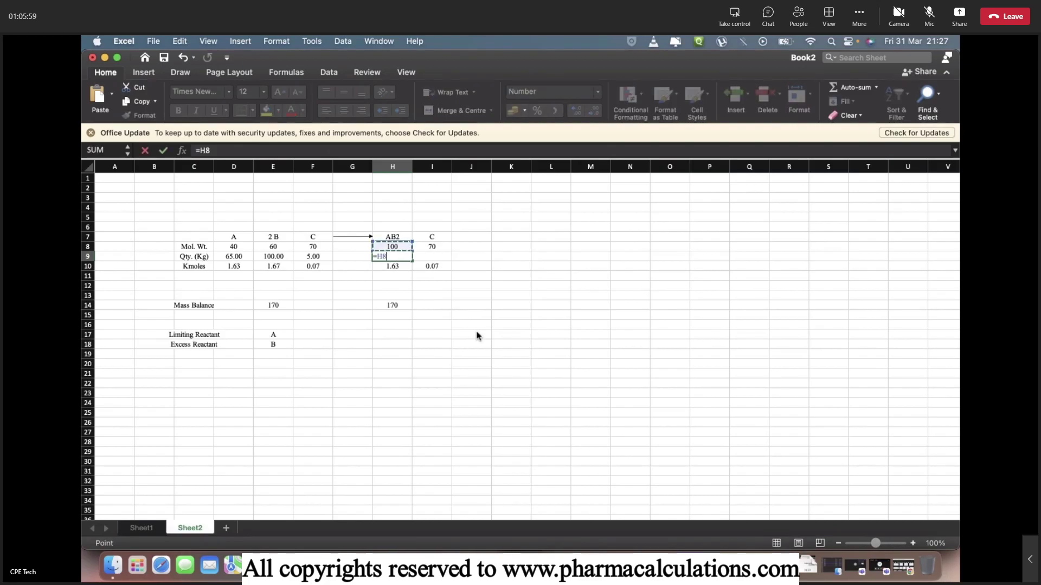
text(*D10)
key(Return)
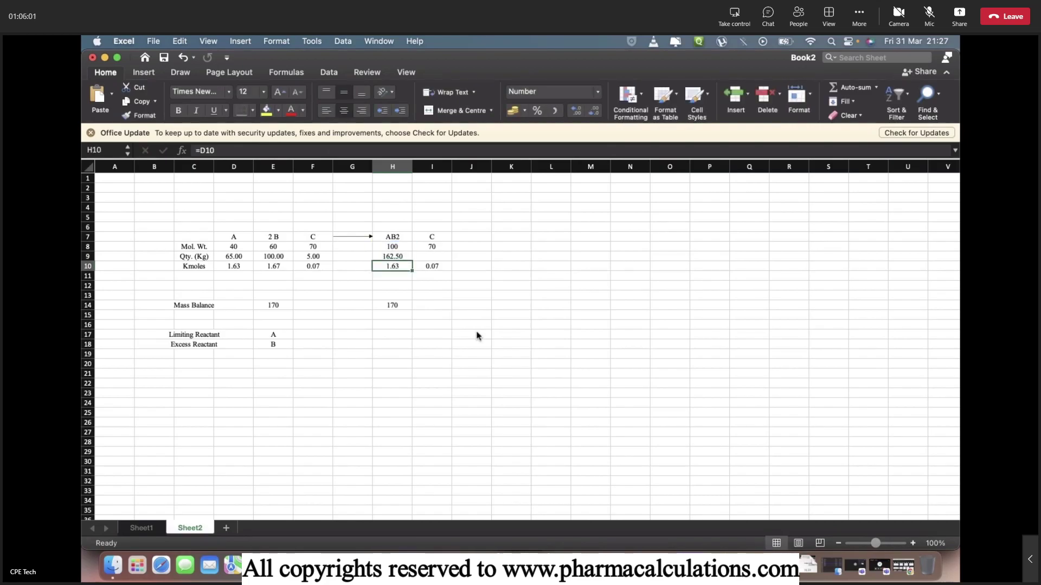
key(Up)
key(Right)
text(=I8*I10)
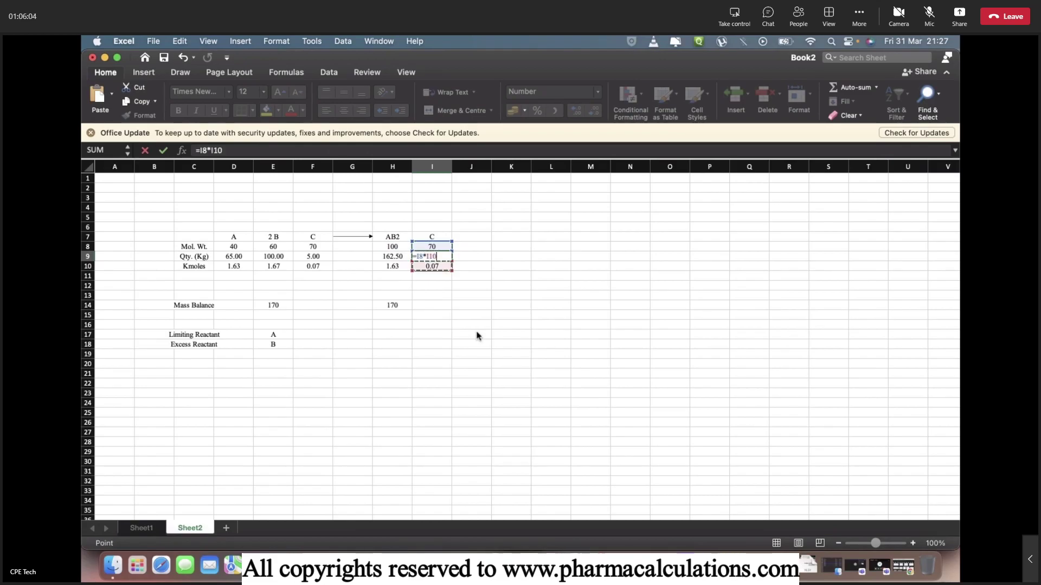
key(Return)
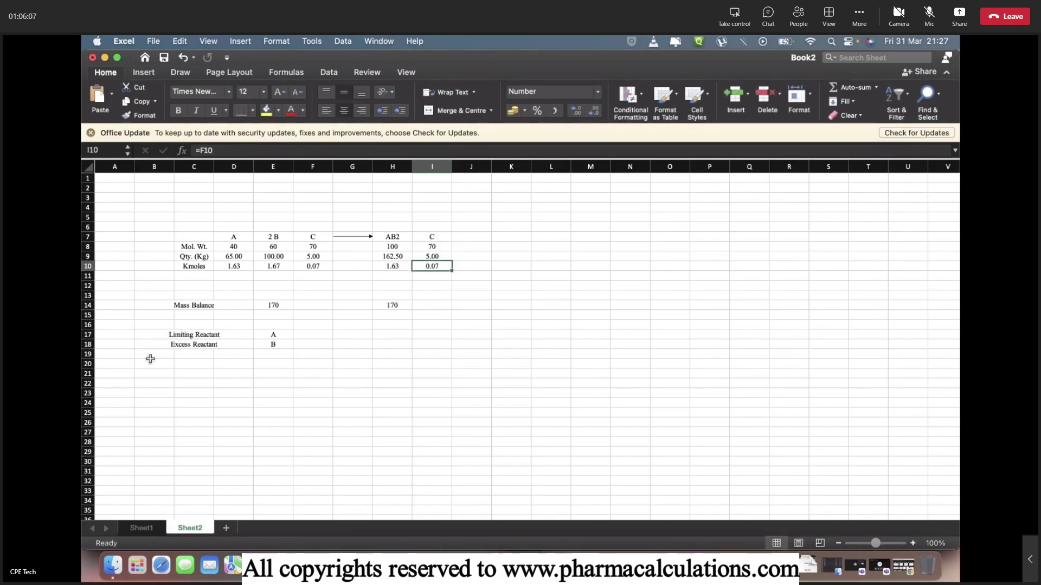
click(197, 387)
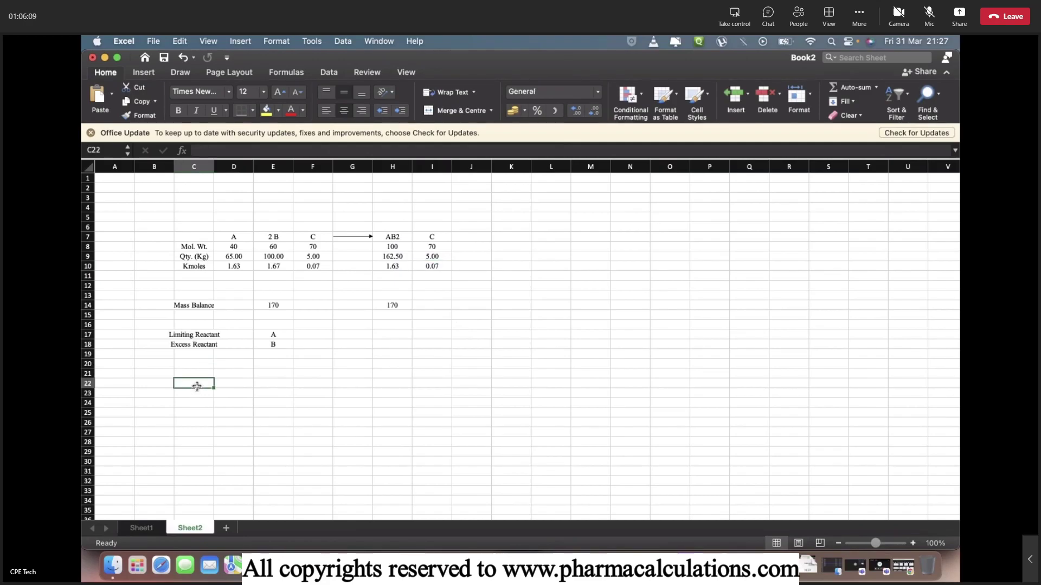
Add a 'Material Balance' row summing reactant quantities D9, E9 and F9 to 170.00.
text(Material )
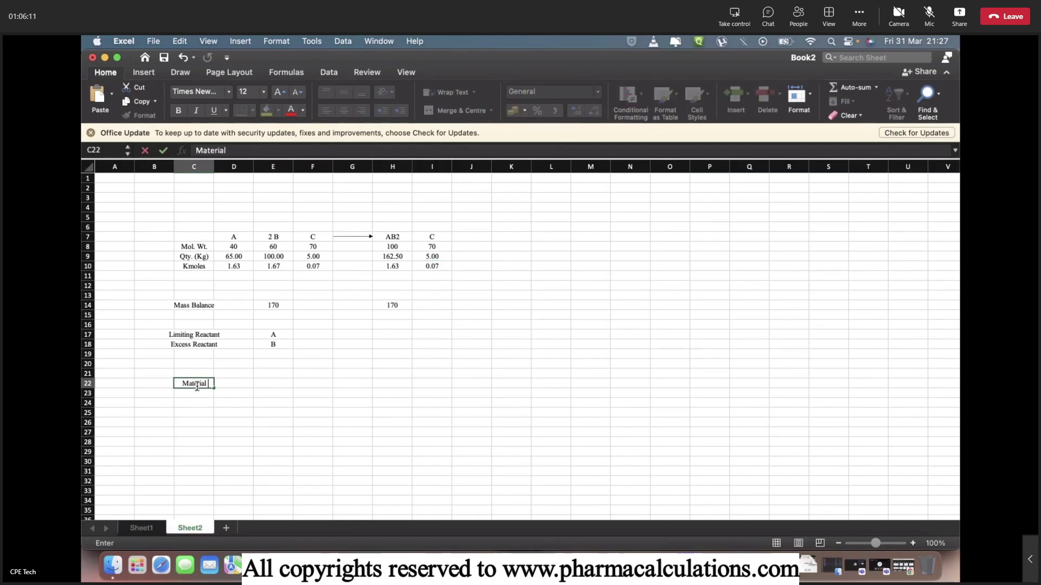
text(Balance)
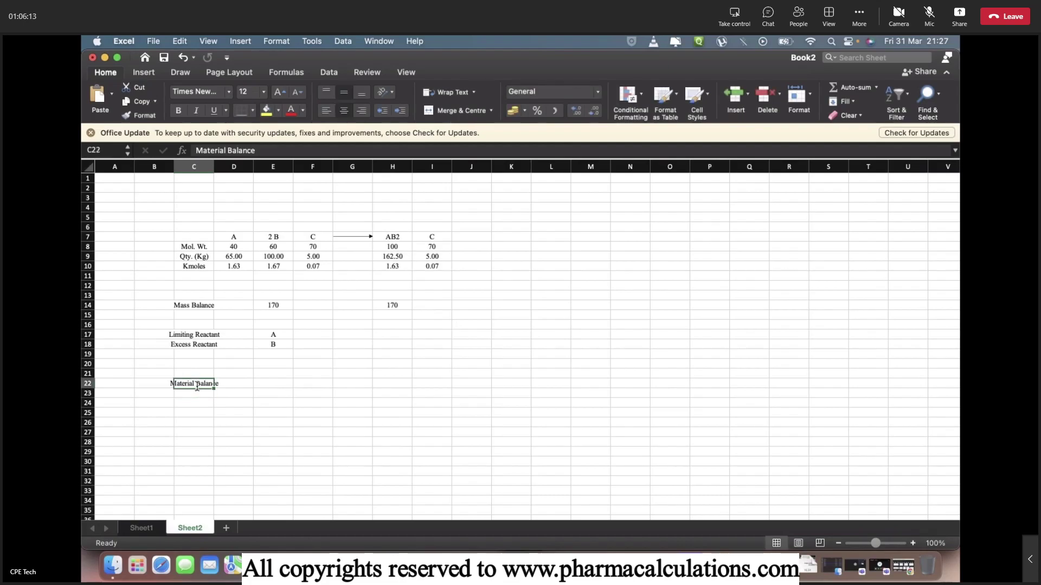
key(Tab)
key(Tab)
text(=)
key(Up)
key(Up)
key(Up)
key(Up)
key(Up)
key(Up)
key(Up)
key(Up)
key(Up)
key(Up)
key(Up)
key(Up)
key(Up)
key(Left)
text(+)
key(Up)
key(Up)
key(Up)
key(Up)
key(Up)
key(Up)
key(Up)
key(Up)
key(Up)
key(Up)
key(Up)
key(Up)
key(Up)
text(+)
key(Up)
key(Up)
key(Up)
key(Up)
key(Up)
key(Up)
key(Up)
key(Up)
key(Up)
key(Up)
key(Up)
key(Up)
key(Up)
key(Right)
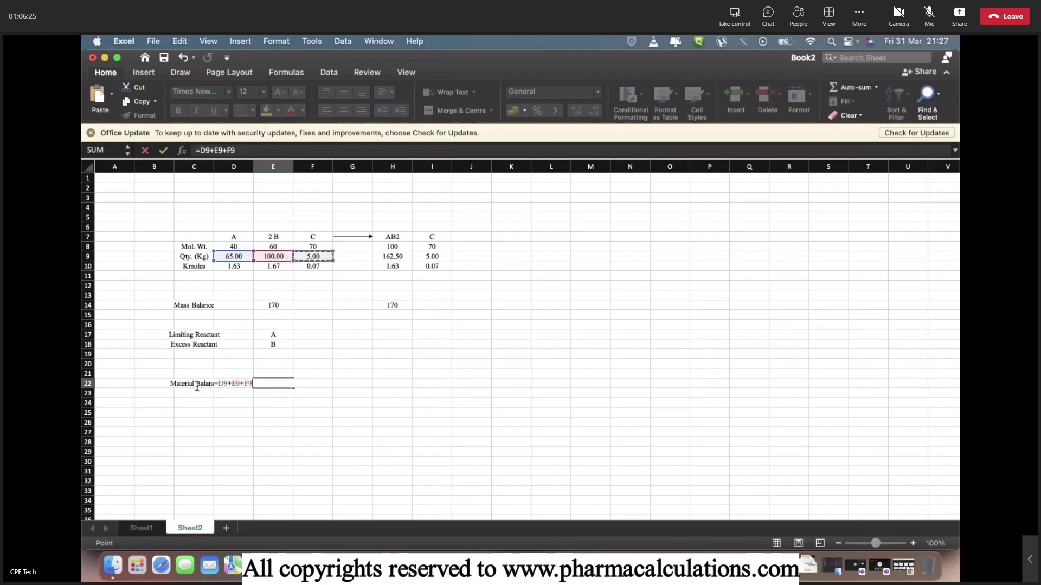
key(Return)
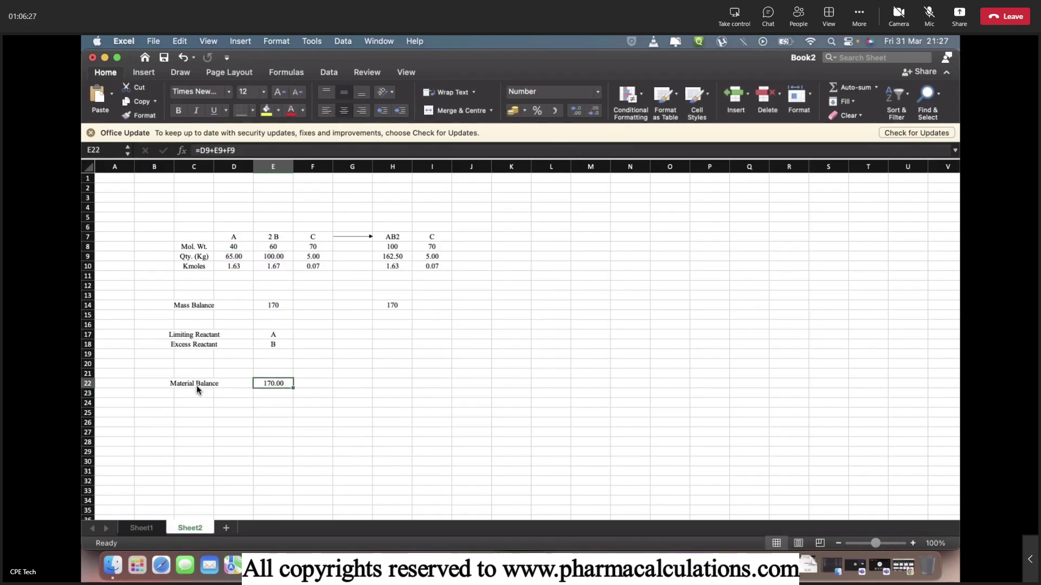
Total the product quantities in H22 as =H9+I9, giving 167.50.
key(Right)
key(Right)
key(Right)
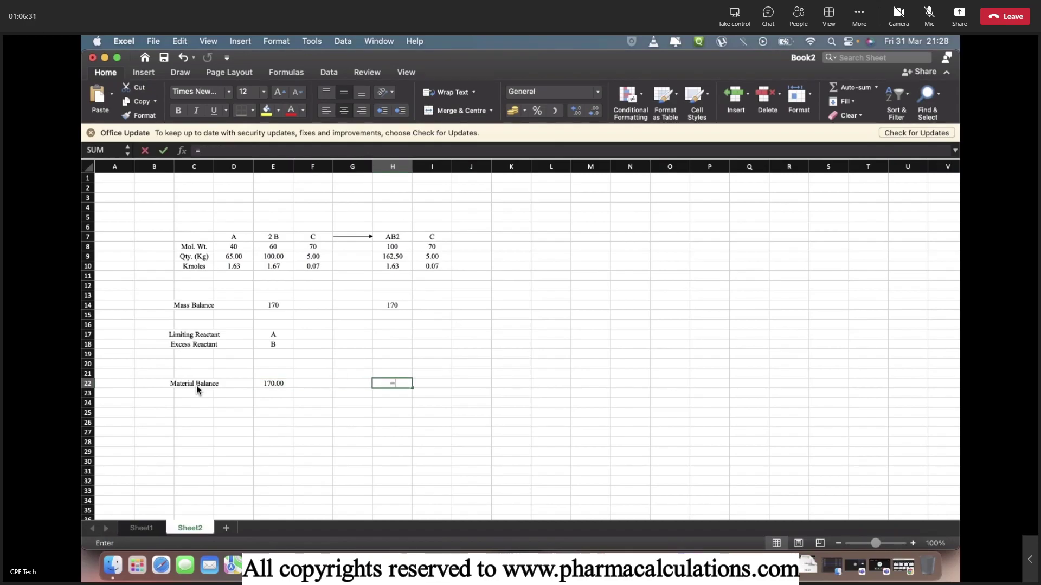
text(=)
key(Up)
key(Up)
key(Up)
key(Up)
key(Up)
key(Up)
key(Up)
key(Up)
key(Up)
key(Up)
key(Up)
key(Up)
key(Up)
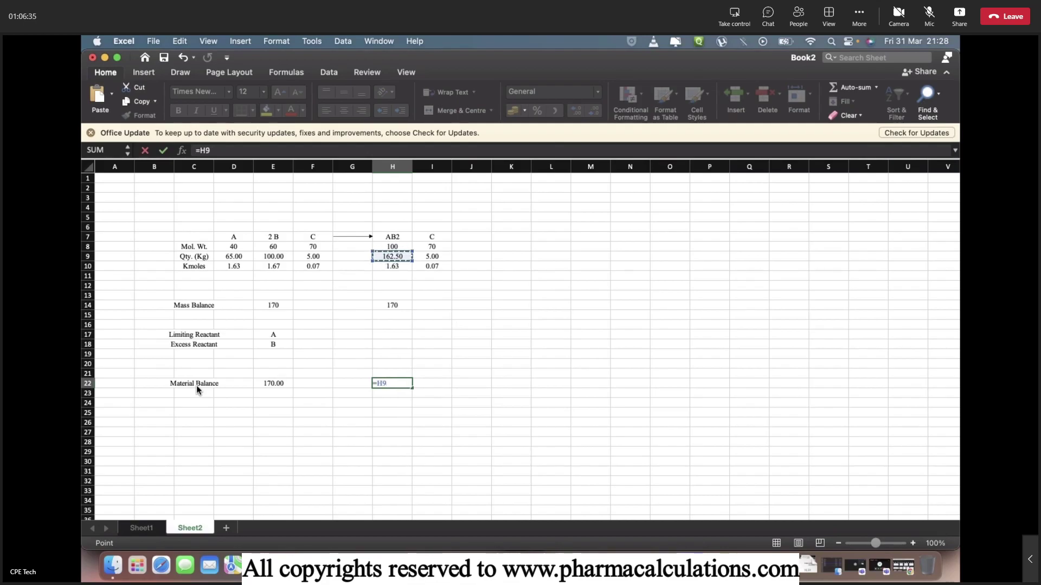
text(+)
key(Up)
key(Up)
key(Up)
key(Up)
key(Up)
key(Up)
key(Up)
key(Up)
key(Up)
key(Up)
key(Up)
key(Up)
key(Up)
key(Right)
key(Return)
key(Up)
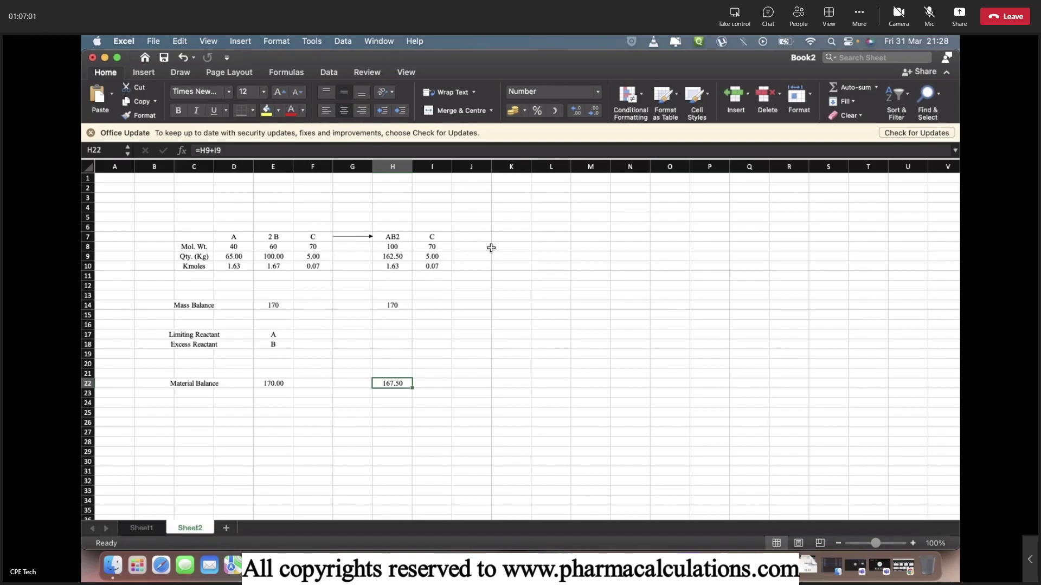
Add an 'Excess Reactant' heading in K7 and reference B's molecular weight 60 below it.
click(504, 238)
text(Exce)
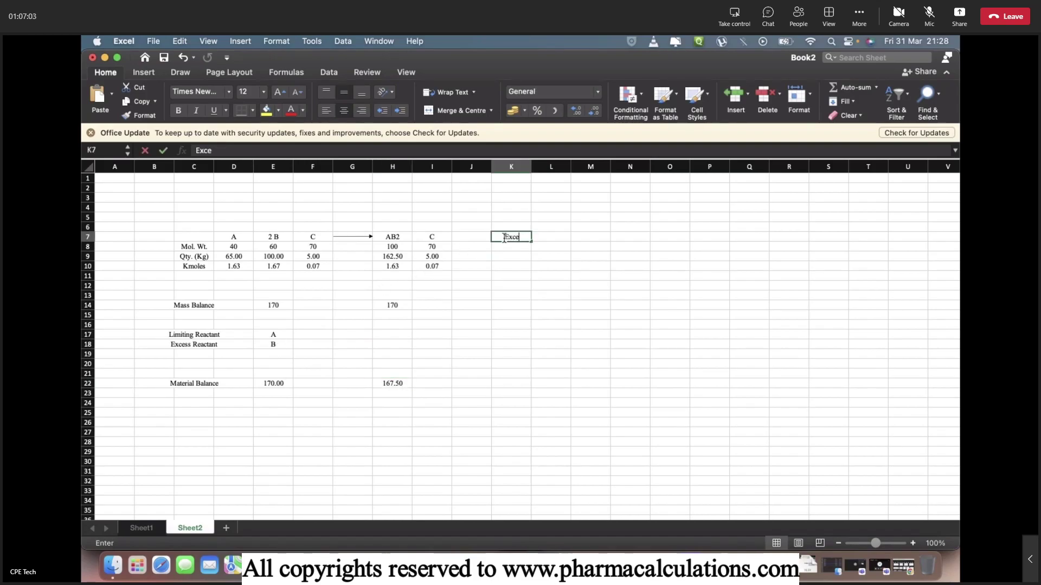
text(ss Reactant)
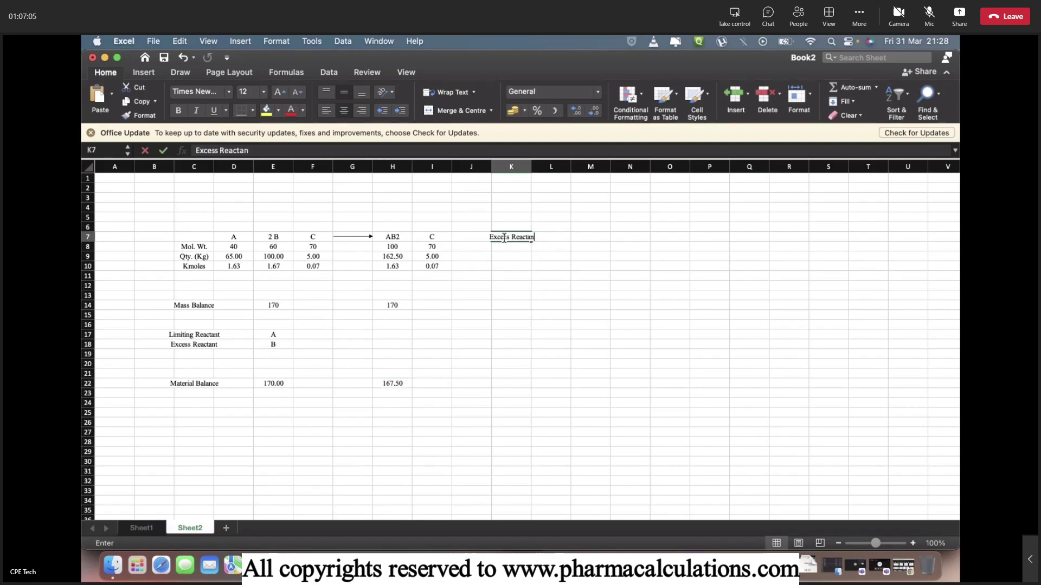
key(Return)
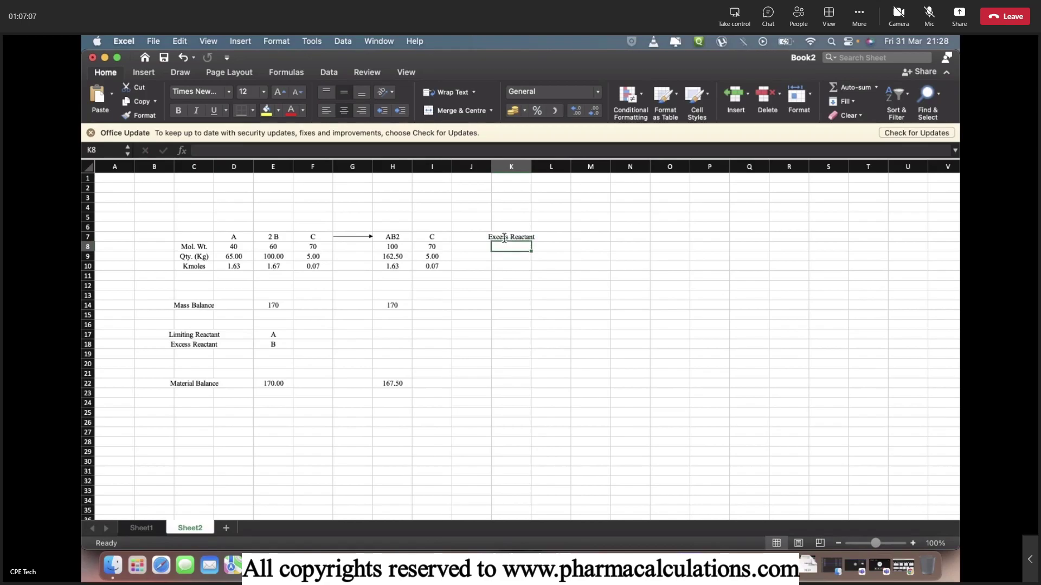
text(=)
key(Left)
key(Left)
key(Left)
key(Left)
key(Left)
key(Left)
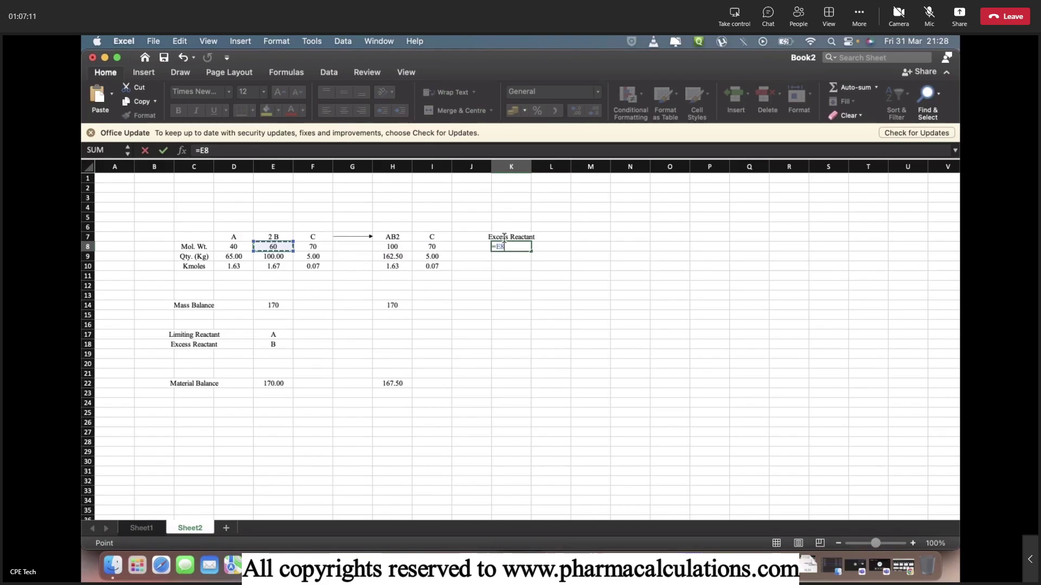
key(Return)
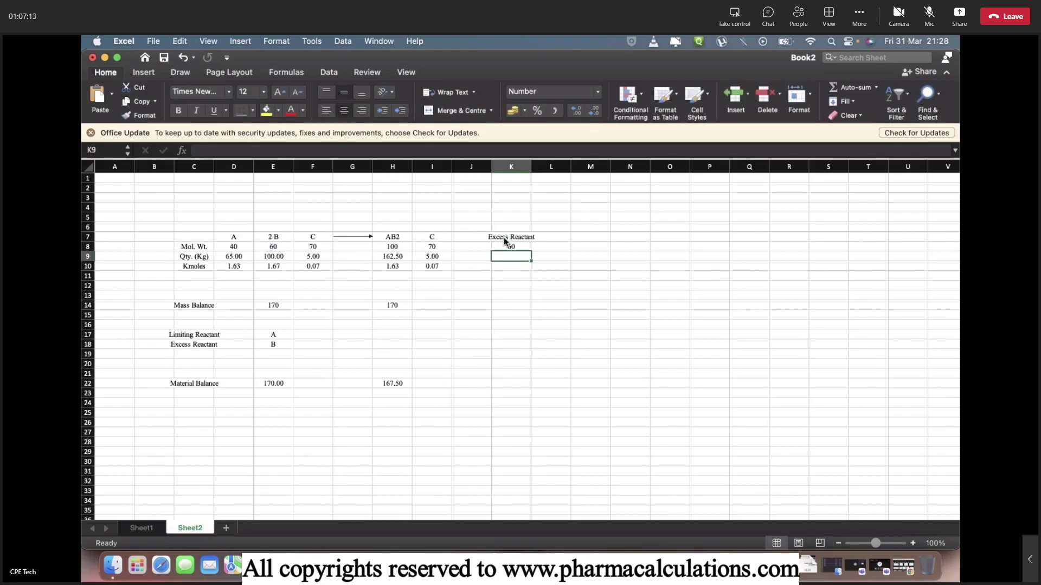
Rename the column heading to 'Excess B'.
key(Down)
text(=)
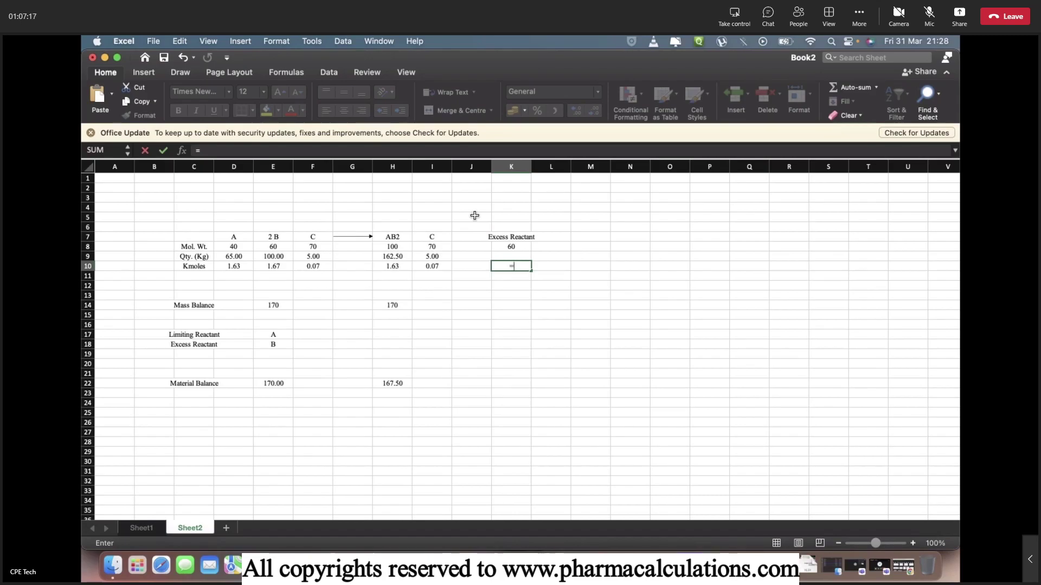
key(Escape)
double_click(509, 237)
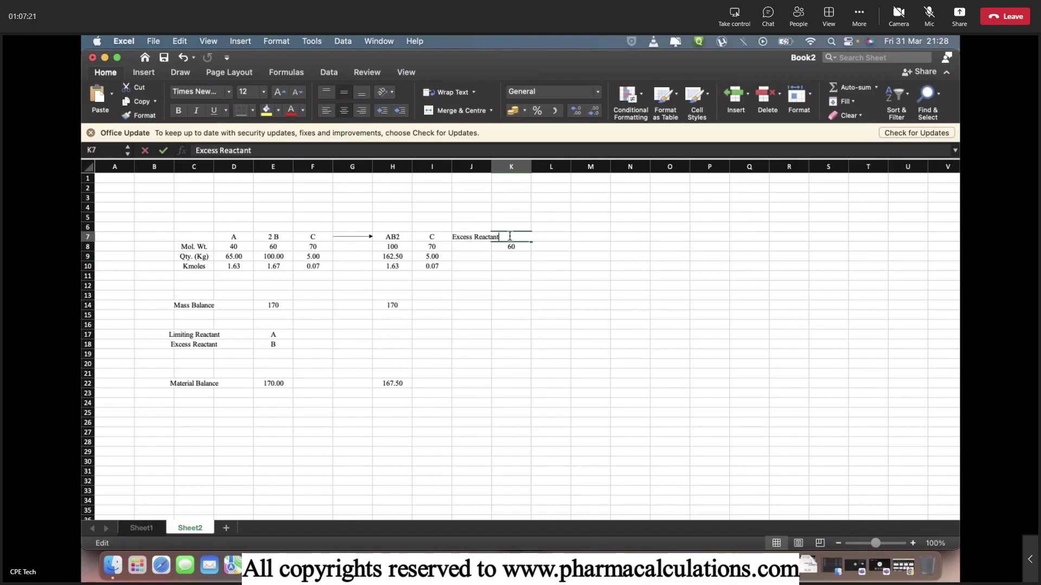
key(BackSpace)
key(BackSpace)
key(BackSpace)
key(BackSpace)
key(BackSpace)
key(BackSpace)
key(BackSpace)
key(BackSpace)
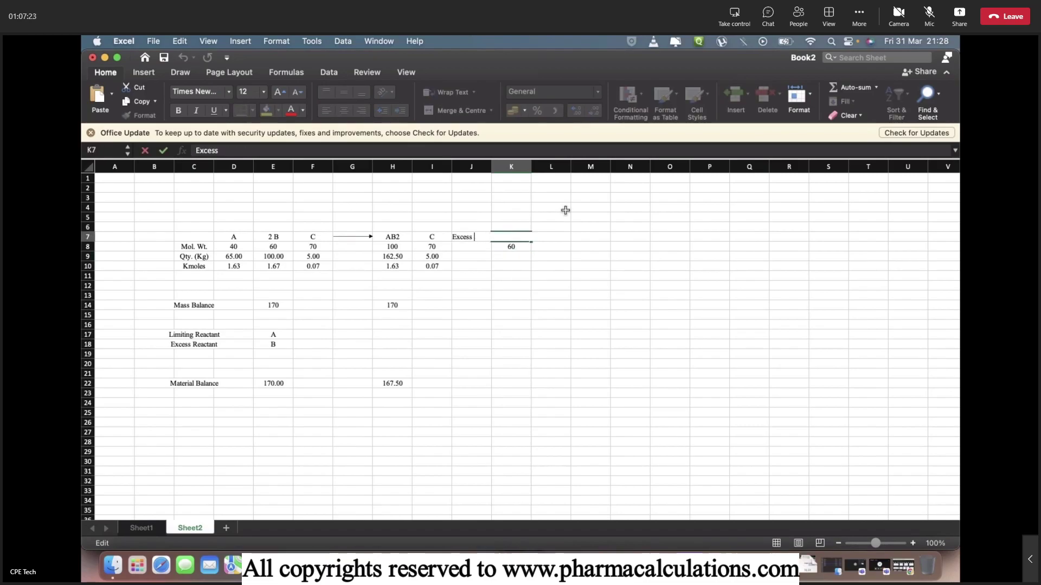
text(B)
key(Return)
key(Return)
key(Return)
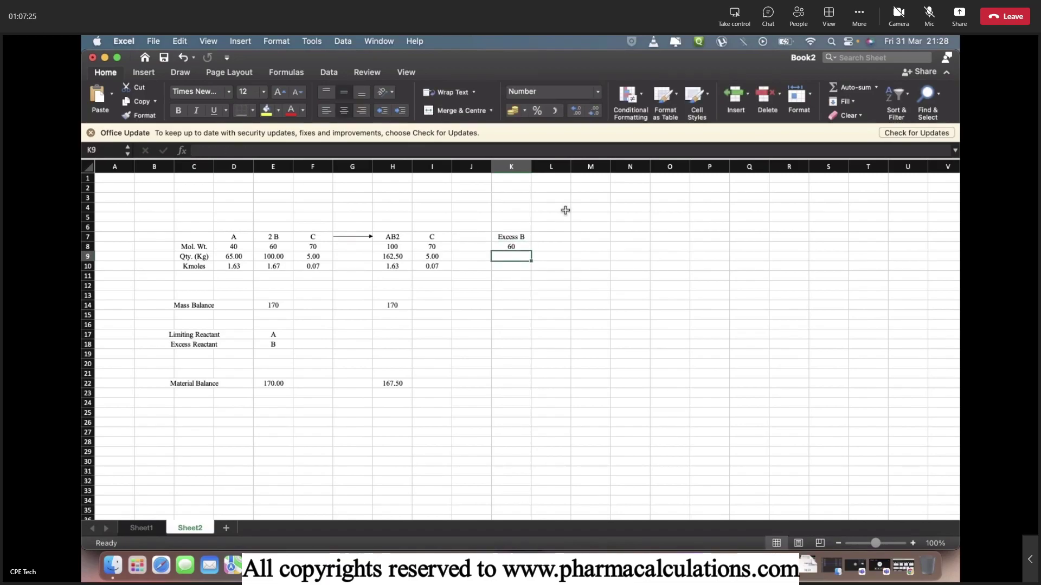
Compute excess B: 0.04 kmoles as =E10-D10 and 2.50 kg as =K8*K10.
text(=)
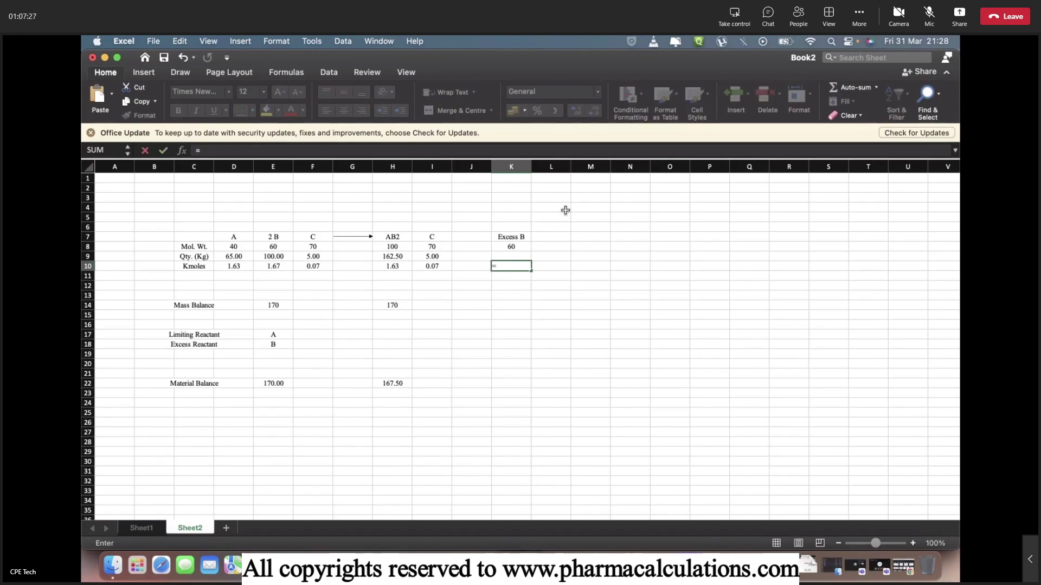
key(Left)
key(Left)
key(Left)
key(Left)
key(Left)
key(Left)
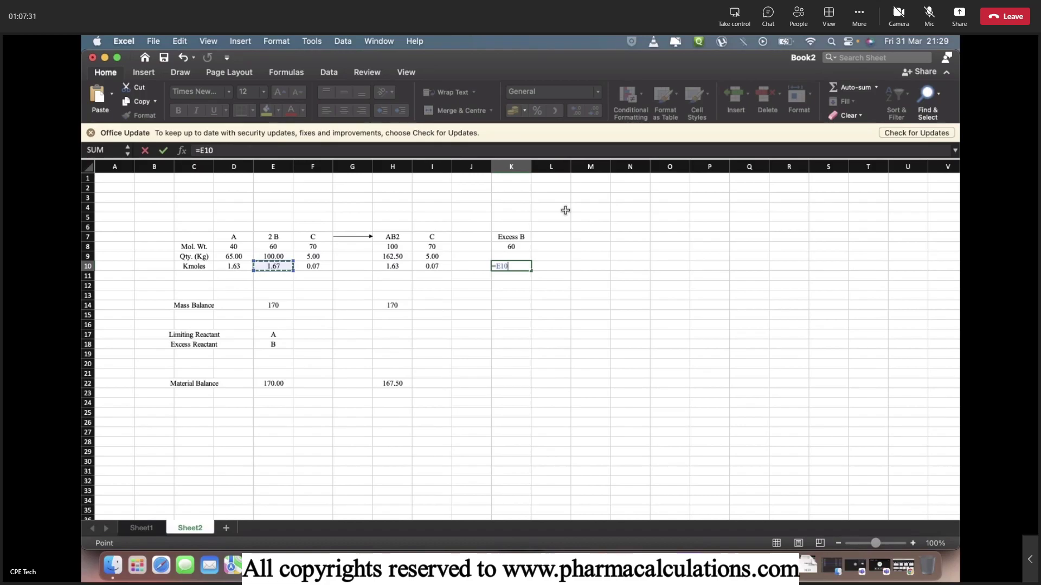
text(-)
key(Left)
key(Left)
key(Left)
key(Left)
key(Left)
key(Left)
key(Left)
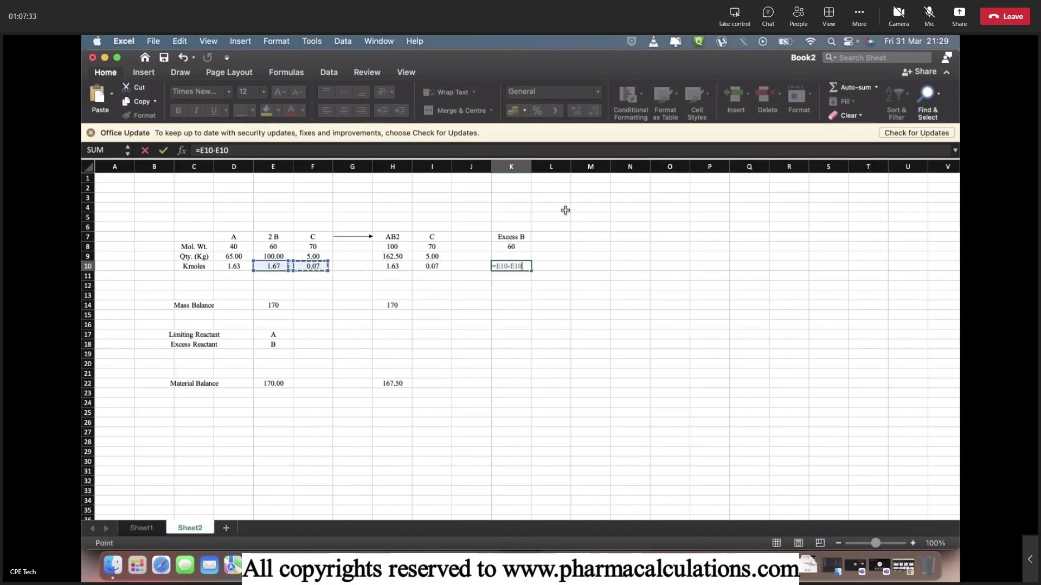
key(Return)
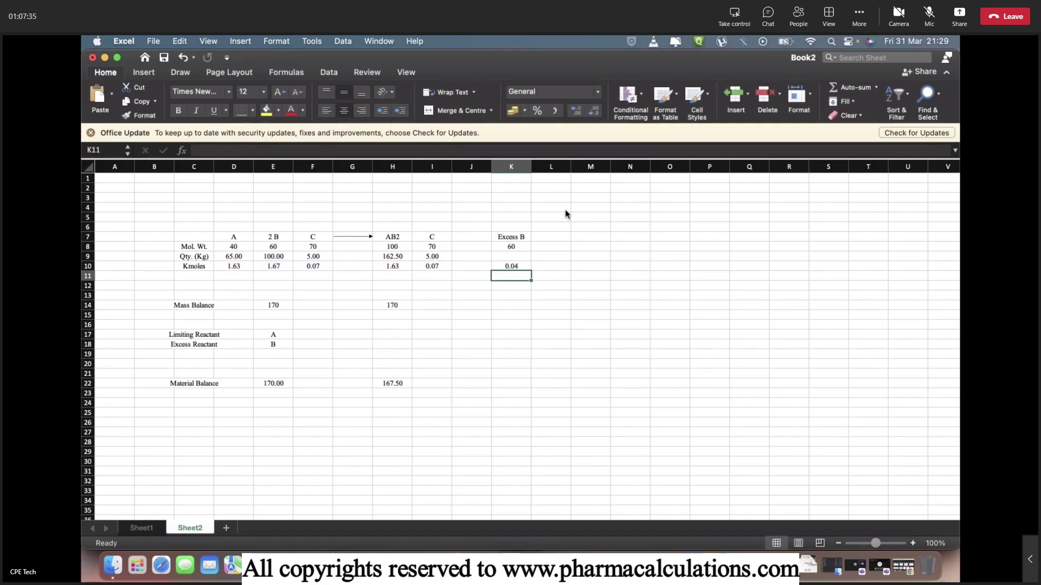
key(Up)
key(Up)
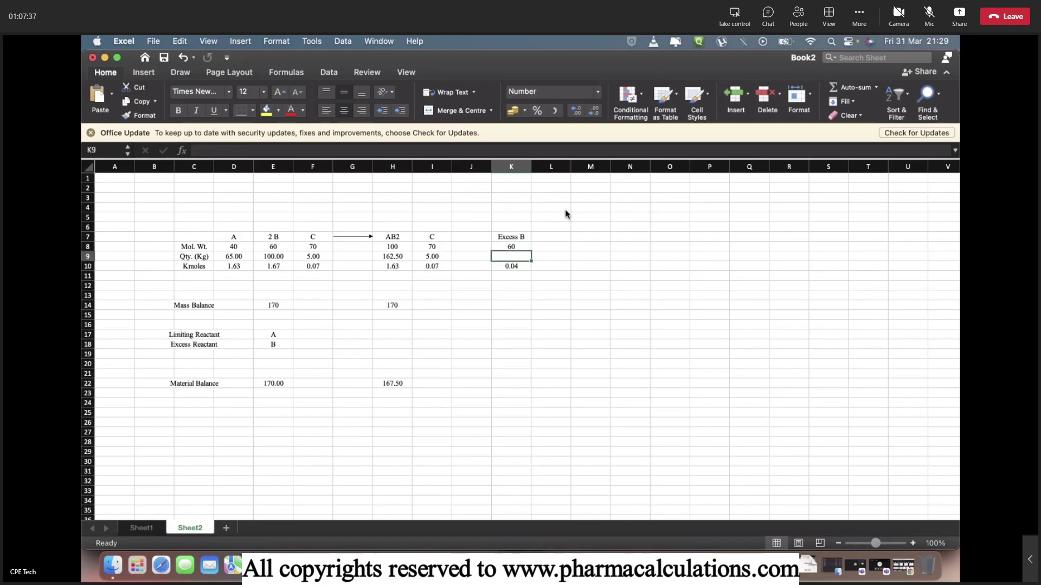
text(=)
key(Up)
text(*)
key(Down)
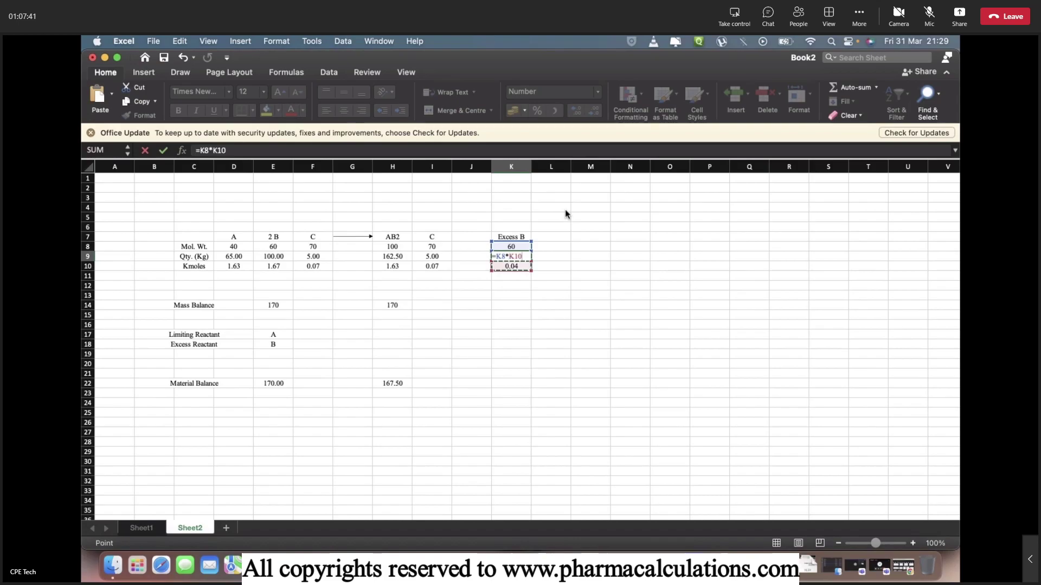
key(Return)
Begin the overall balance formula in J22 referencing the product total H22.
key(Down)
key(Down)
key(Down)
key(Down)
key(Down)
key(Down)
key(Down)
key(Down)
key(Down)
key(Down)
key(Down)
key(Down)
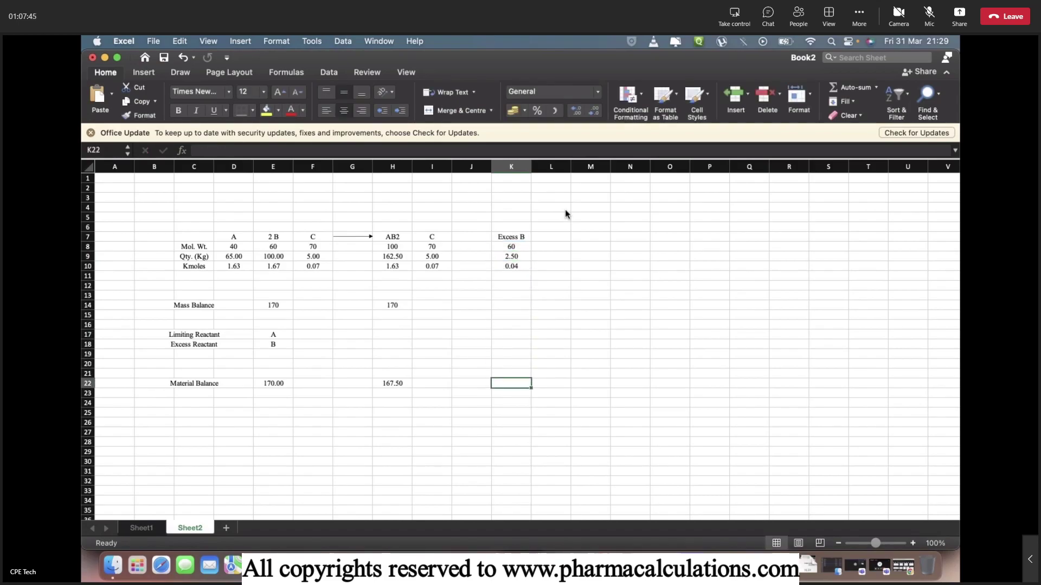
key(Left)
key(Left)
key(Right)
text(=)
key(Left)
key(Left)
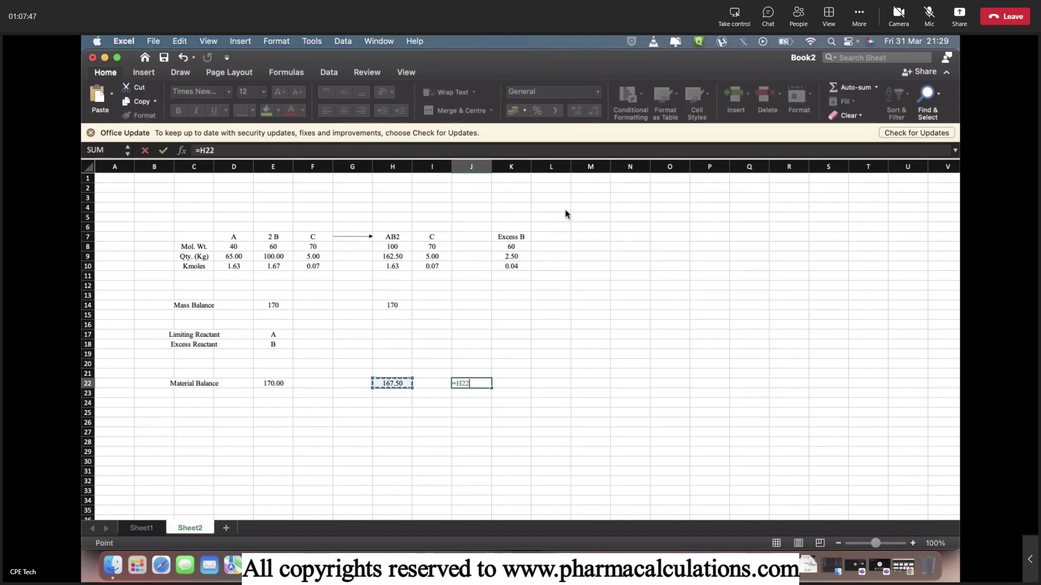
Complete J22 as =H22+K9 so the product-side balance totals 170.00.
text(+)
key(Up)
key(Up)
key(Up)
key(Up)
key(Up)
key(Up)
key(Up)
key(Up)
key(Up)
key(Up)
key(Up)
key(Up)
key(Up)
key(Right)
key(Return)
key(Up)
key(Down)
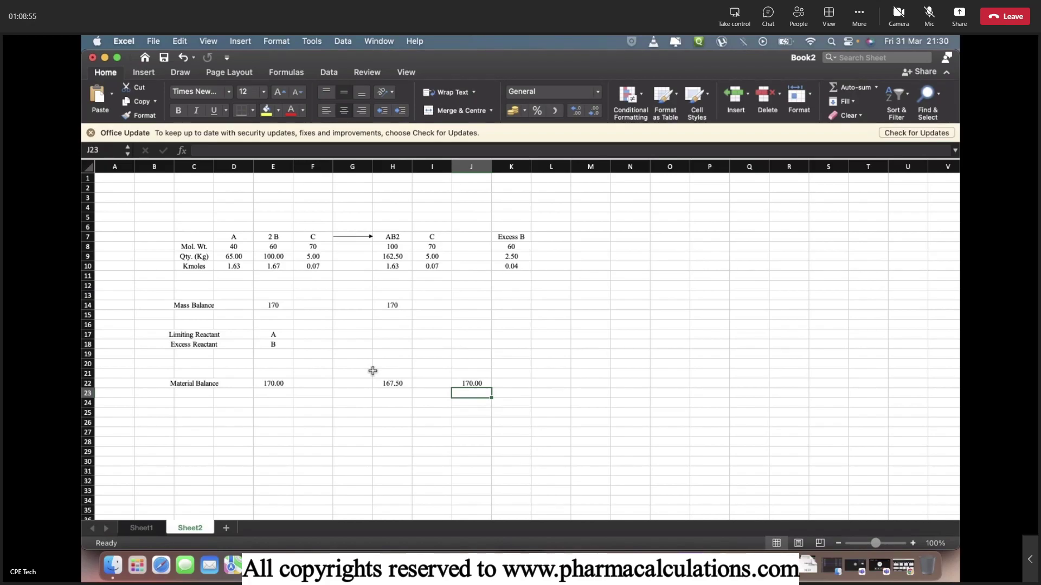
Enter a contact e-mail address in an empty cell below the table.
click(592, 402)
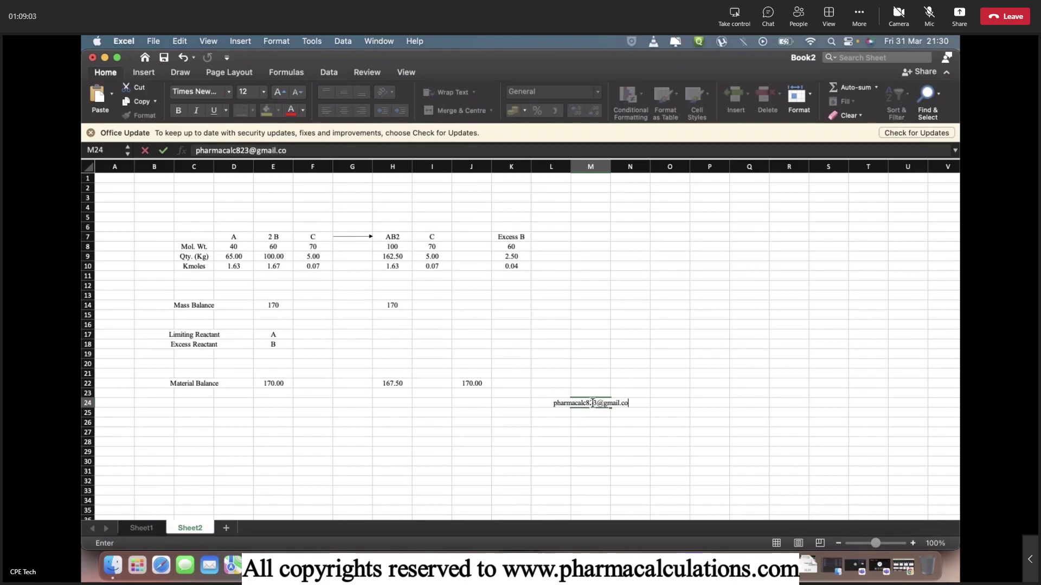
click(381, 444)
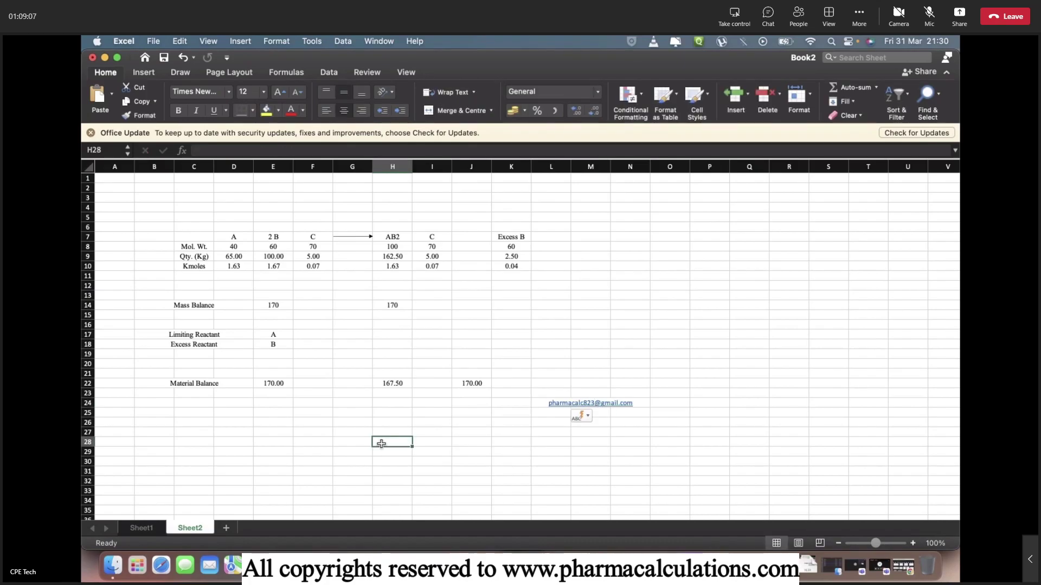